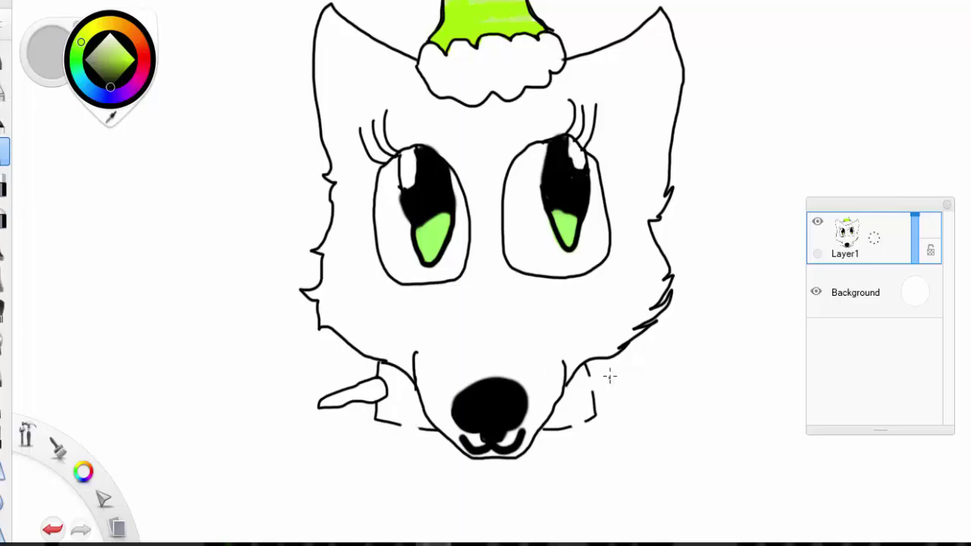
Draw the remaining pointed spikes around the wolf's collar and close the gap in the collar's lower outline
drag(571, 432, 590, 467)
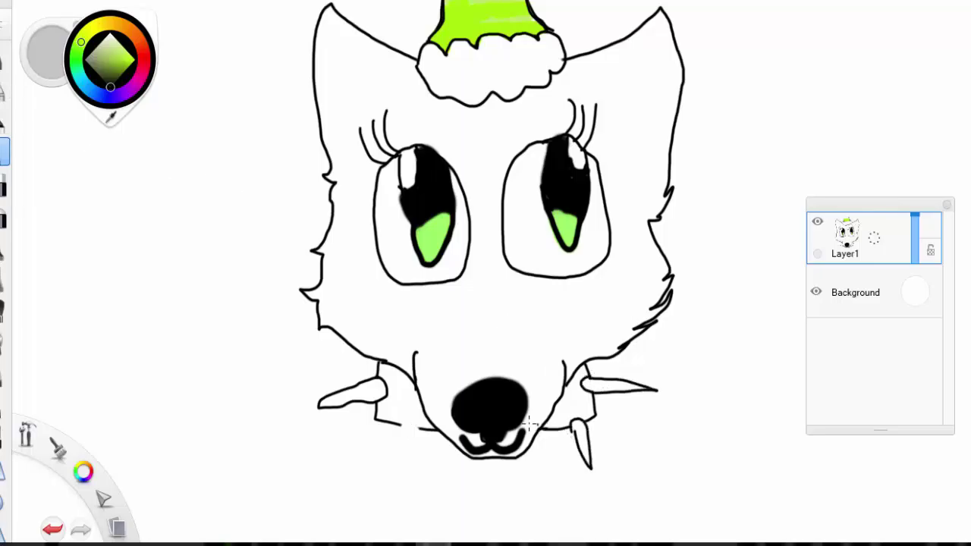
drag(400, 428, 419, 431)
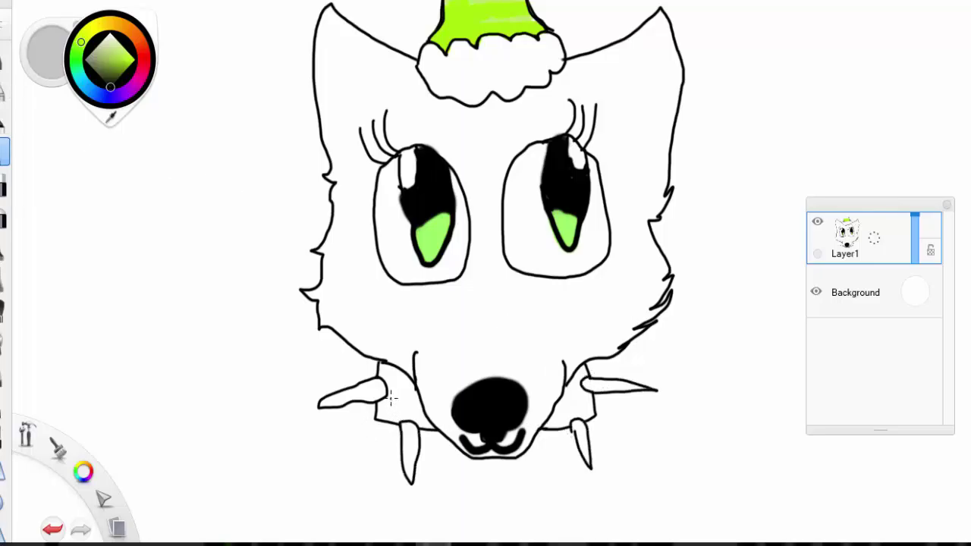
Outline a bow with a centre knot and two tails beneath the wolf's chin, and select a dark olive-green colour
drag(465, 454, 544, 455)
drag(377, 418, 467, 495)
drag(595, 416, 565, 500)
drag(467, 495, 501, 498)
drag(533, 495, 563, 499)
click(5, 121)
click(119, 71)
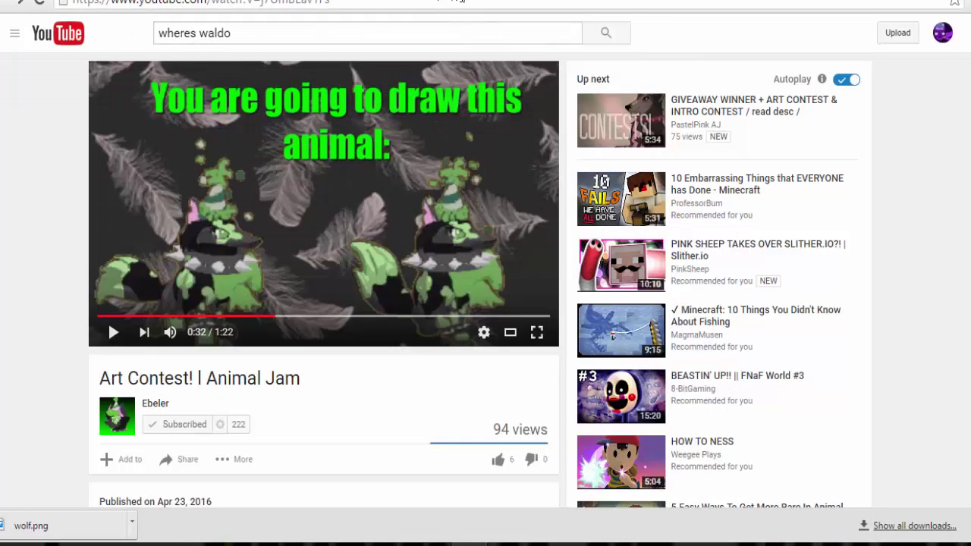
Switch to the web browser and search Google Images for backgrounds in a new tab
key(ctrl+t)
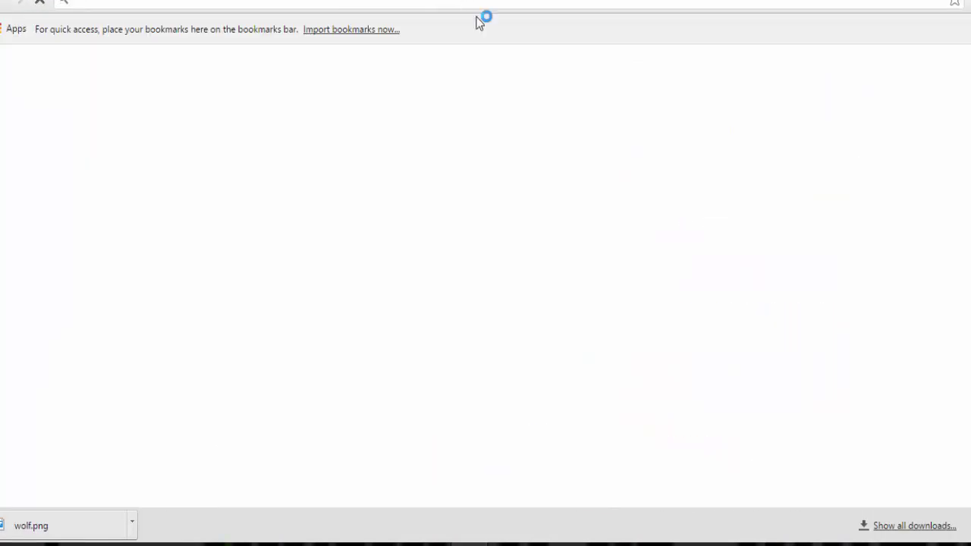
text(backgr)
key(BackSpace)
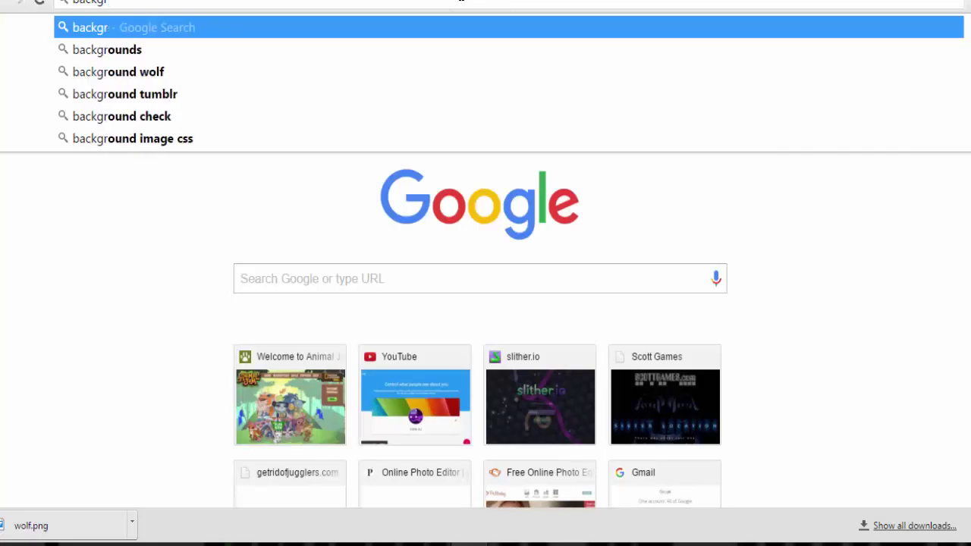
text(ounds)
key(Return)
click(144, 87)
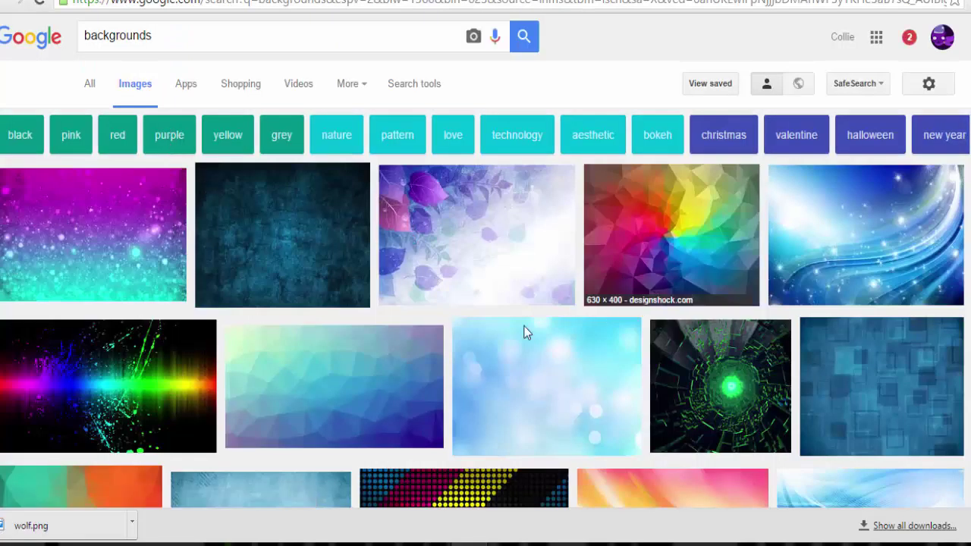
Open the related rainbow wallpaper with glowing circles (1920 × 1080) and save its image to the computer
click(108, 385)
click(812, 362)
right_click(388, 263)
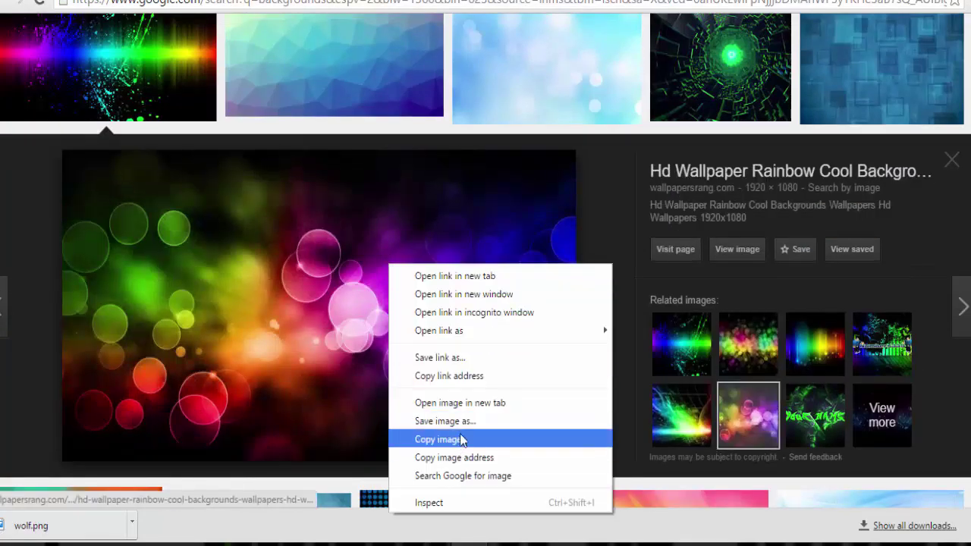
click(458, 424)
click(861, 514)
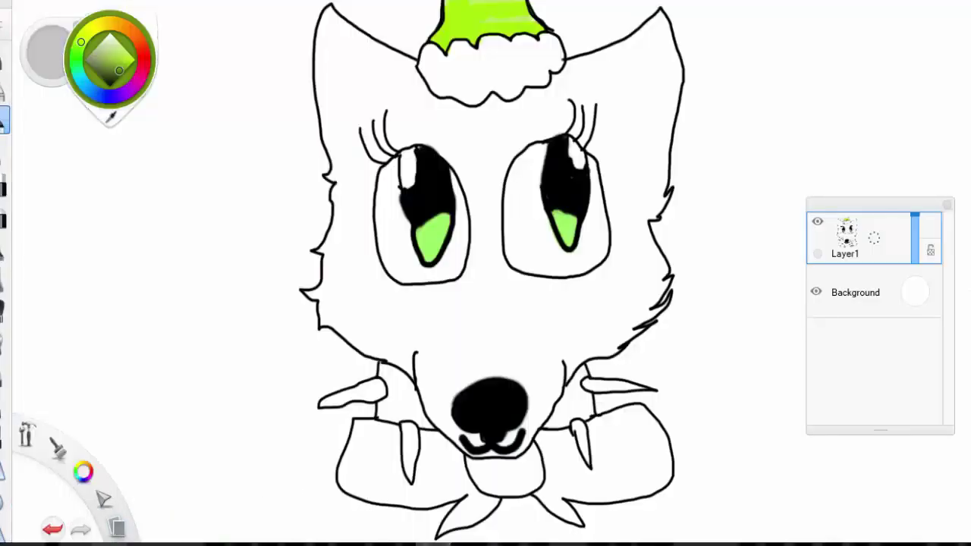
Return to the drawing program, import images (1).jpg across the canvas and move its layer beneath the line art layer
key(ctrl+o)
text(images)
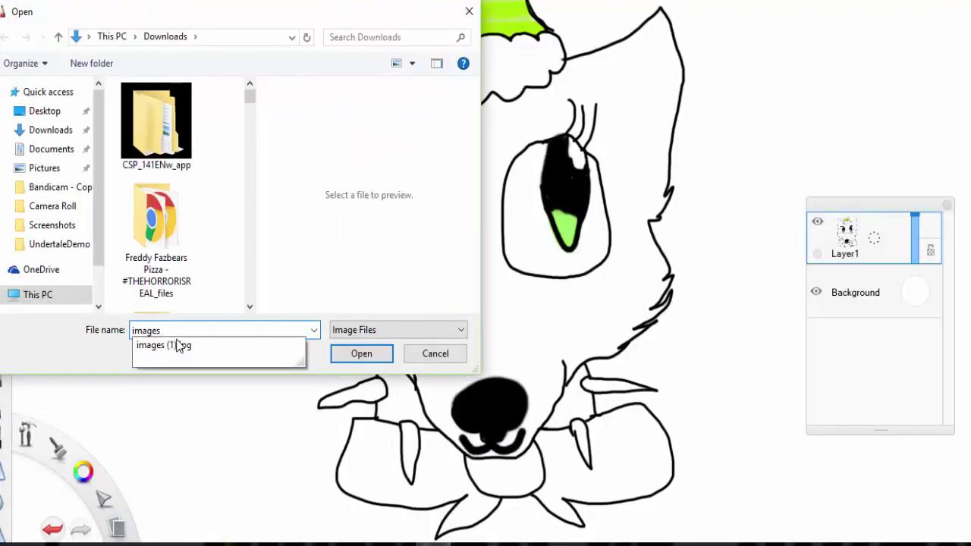
click(187, 347)
click(333, 354)
drag(370, 319, 513, 380)
click(928, 220)
drag(930, 221, 910, 357)
Select the imported image layer and set the paint colour to a medium olive green
click(116, 51)
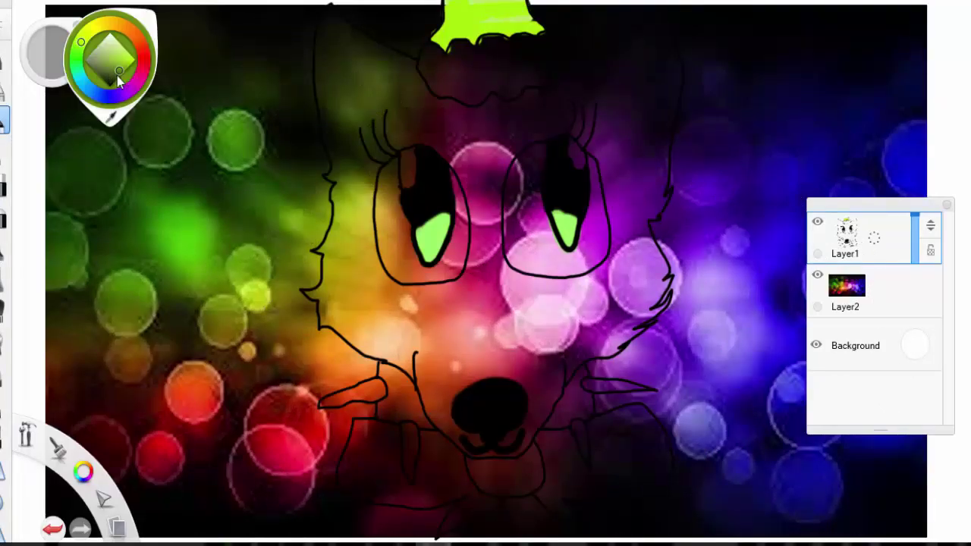
click(857, 305)
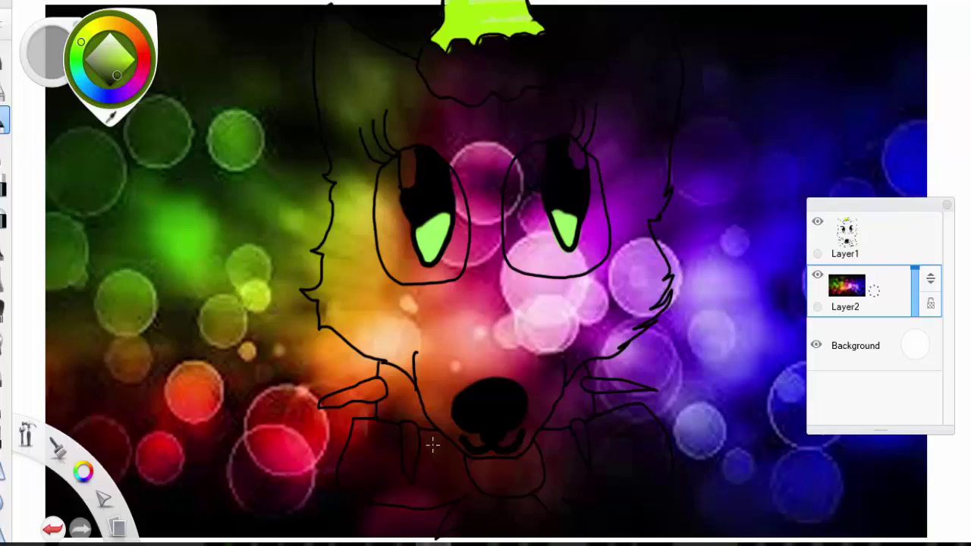
click(124, 67)
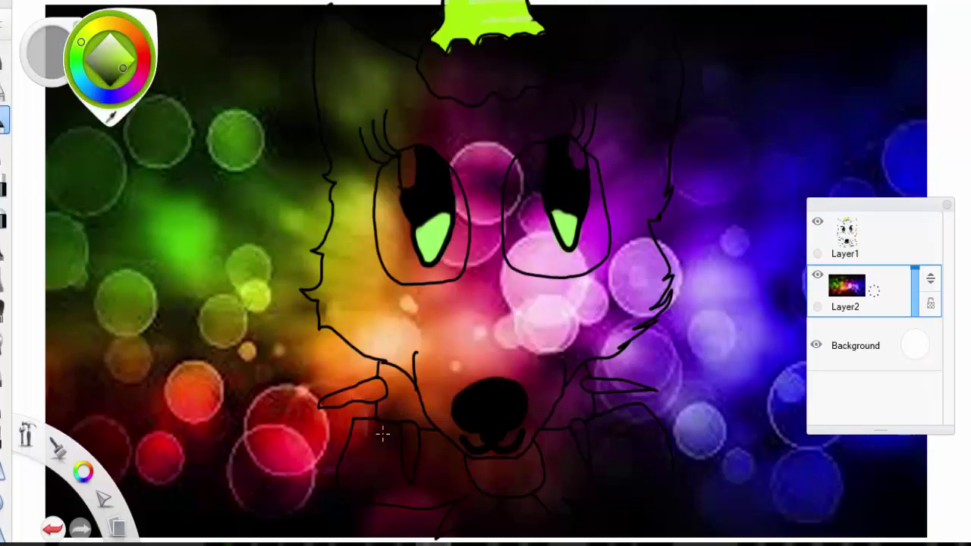
click(52, 531)
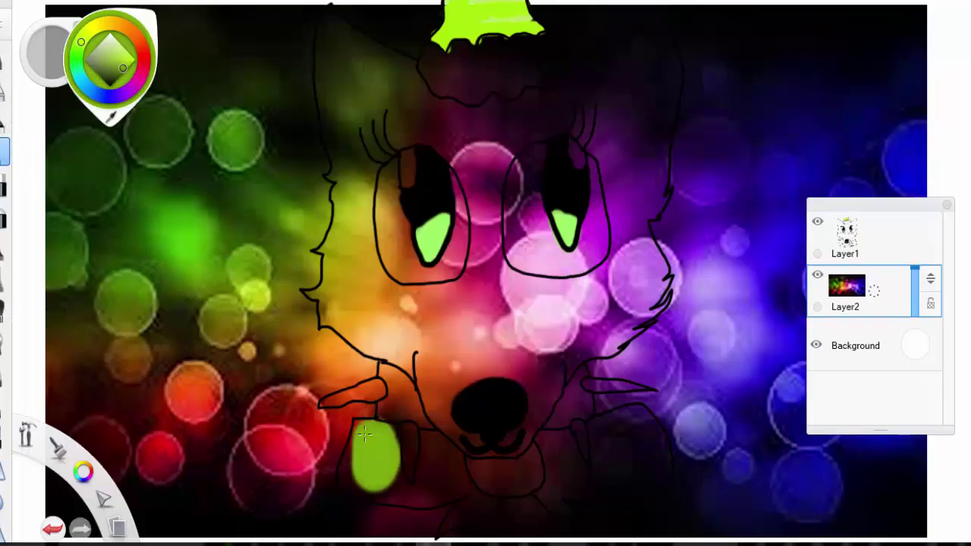
double_click(4, 152)
drag(396, 225, 406, 225)
mouse_move(622, 438)
mouse_down()
mouse_move(636, 425)
mouse_move(646, 477)
mouse_move(610, 441)
mouse_up()
click(53, 529)
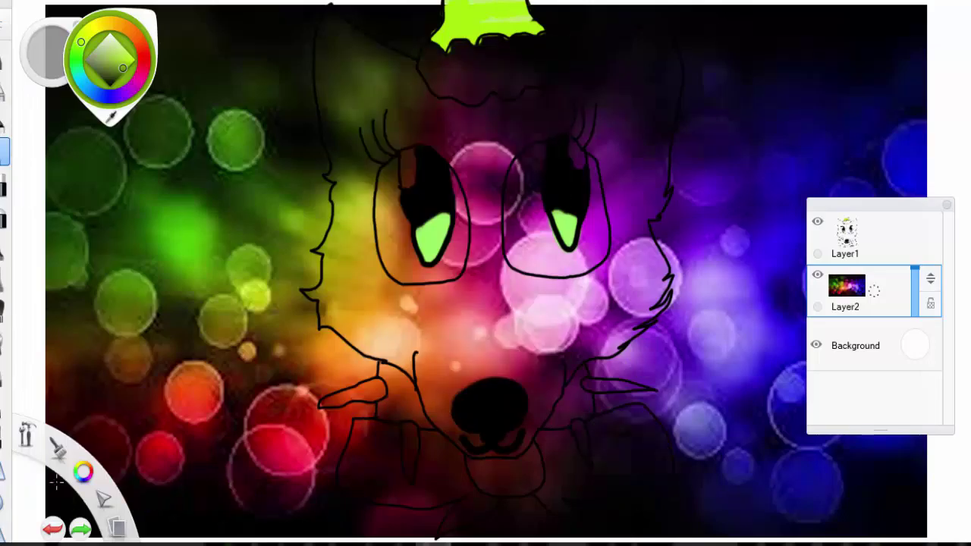
Reduce the brush size and paint the whole bow beneath the wolf's chin olive green
double_click(4, 152)
drag(394, 224, 386, 223)
click(561, 46)
mouse_move(637, 425)
mouse_down()
mouse_move(607, 432)
mouse_move(633, 424)
mouse_move(447, 531)
mouse_up()
Choose a yellow-green colour and paint a wavy band down the full canvas on each side of the wolf
click(88, 32)
click(117, 60)
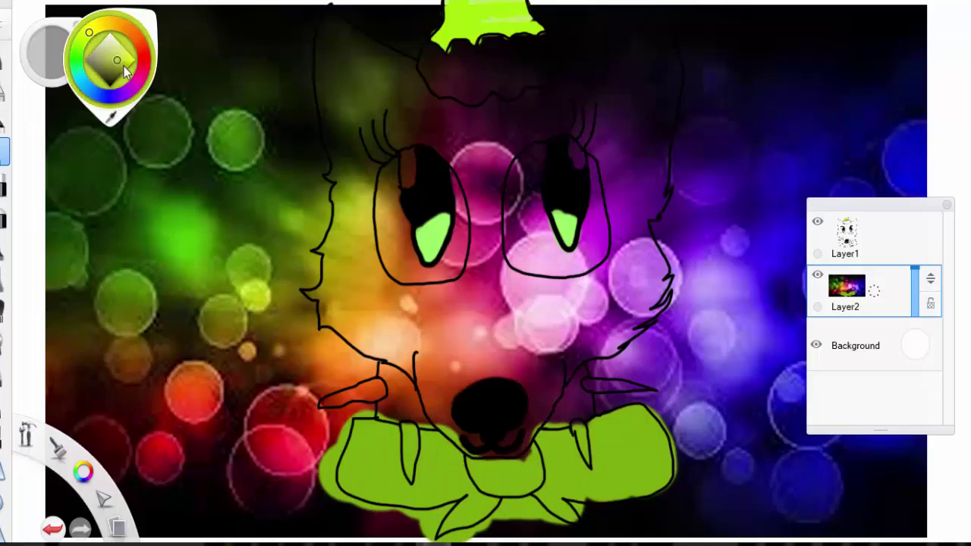
click(255, 126)
key(ctrl+z)
click(250, 120)
mouse_move(250, 121)
mouse_down()
mouse_move(258, 170)
mouse_move(152, 497)
mouse_move(224, 540)
mouse_up()
mouse_move(734, 235)
mouse_down()
mouse_move(732, 312)
mouse_move(800, 462)
mouse_move(740, 525)
mouse_up()
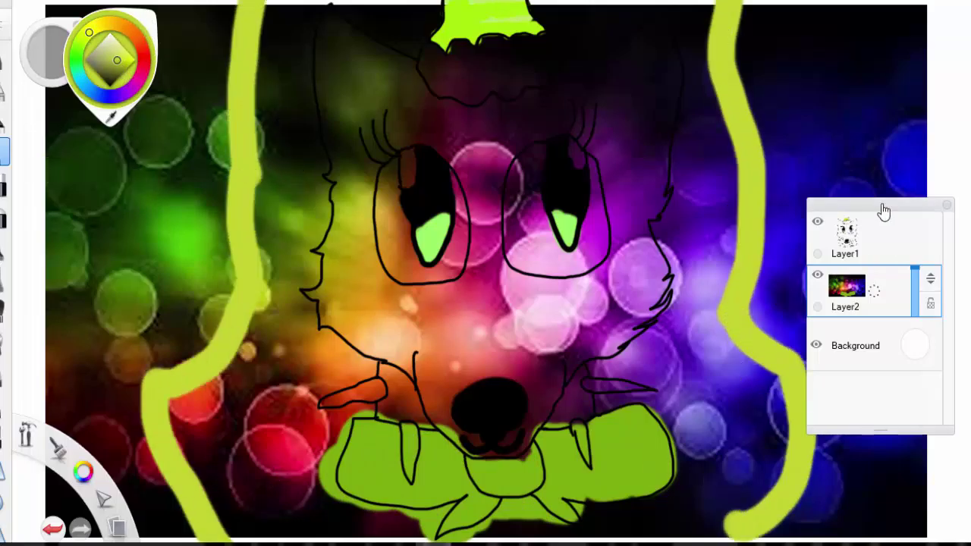
Move the layer list clear of the artwork and fill the areas between both bands and the wolf with yellow-green
drag(883, 210, 970, 41)
mouse_move(728, 334)
mouse_down()
mouse_move(726, 326)
mouse_move(593, 524)
mouse_up()
mouse_move(694, 311)
mouse_down()
mouse_move(591, 23)
mouse_move(565, 19)
mouse_move(588, 40)
mouse_up()
drag(265, 171, 251, 108)
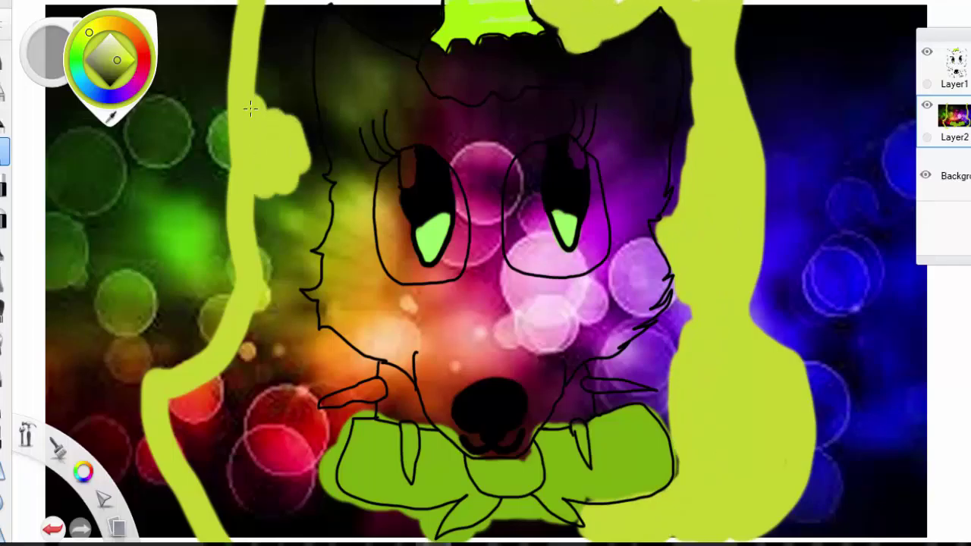
mouse_move(296, 155)
mouse_down()
mouse_move(316, 163)
mouse_move(297, 23)
mouse_move(313, 201)
mouse_move(281, 273)
mouse_move(318, 364)
mouse_move(257, 425)
mouse_move(227, 531)
mouse_move(410, 531)
mouse_move(357, 516)
mouse_move(319, 470)
mouse_move(341, 432)
mouse_move(303, 379)
mouse_move(254, 508)
mouse_up()
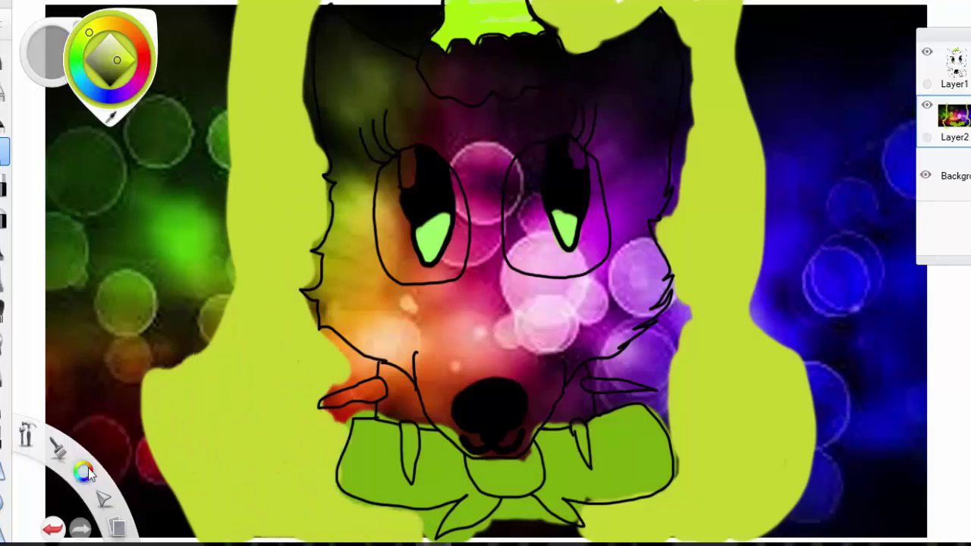
Paint the collar's outer left spike white with a smaller brush
drag(89, 474, 145, 485)
key([)
drag(370, 389, 325, 403)
Sample the yellow-green, shrink the brush and fill the gaps along the wolf's left cheek and ear outline
click(111, 117)
click(254, 151)
click(55, 78)
drag(384, 226, 372, 226)
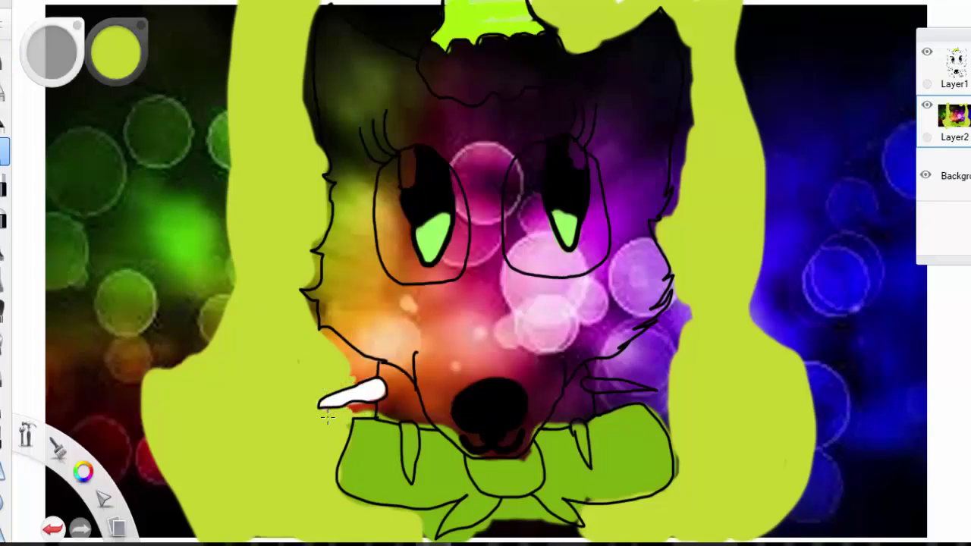
drag(315, 328, 354, 372)
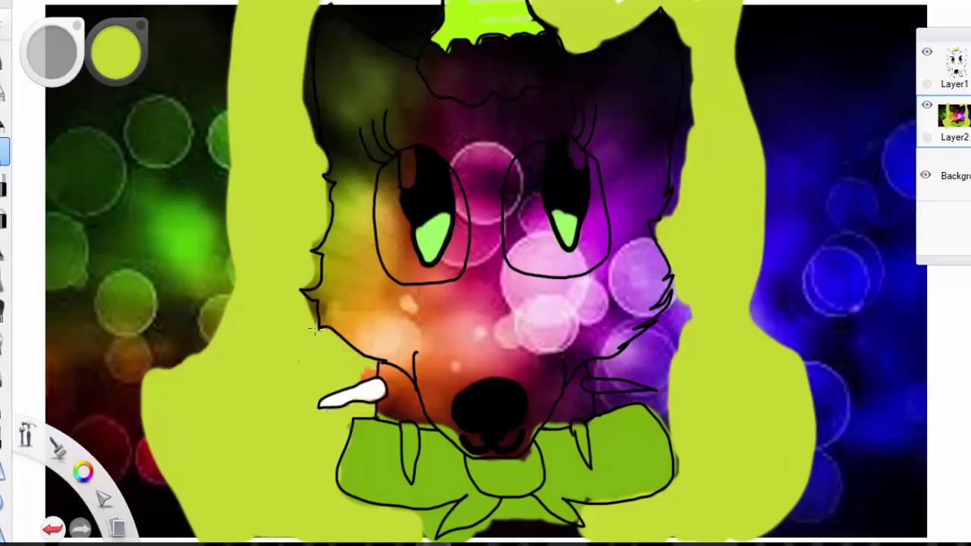
drag(340, 326, 304, 297)
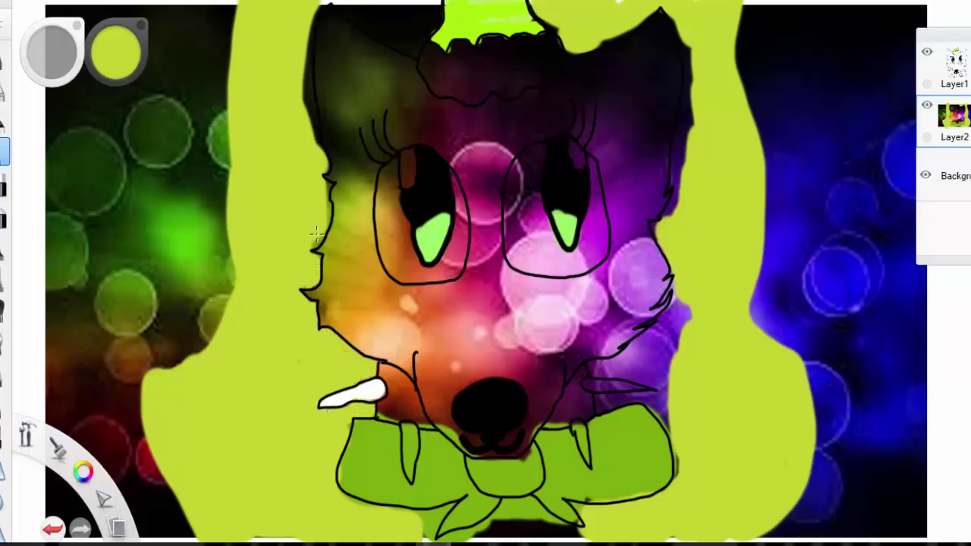
mouse_move(322, 118)
mouse_down()
mouse_move(307, 46)
mouse_move(316, 6)
mouse_move(353, 14)
mouse_move(387, 44)
mouse_move(364, 9)
mouse_move(410, 47)
mouse_move(438, 8)
mouse_move(413, 23)
mouse_move(393, 6)
mouse_up()
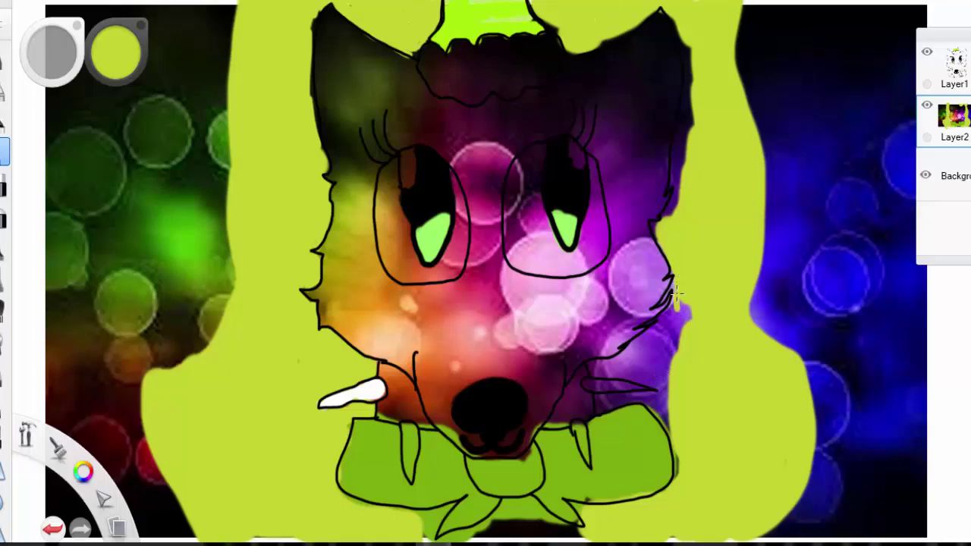
Fill the gaps beside the wolf's right cheek and around the underside of the bow with yellow-green
drag(675, 295, 672, 455)
drag(672, 455, 676, 295)
mouse_move(589, 519)
mouse_down()
mouse_move(562, 535)
mouse_move(429, 538)
mouse_up()
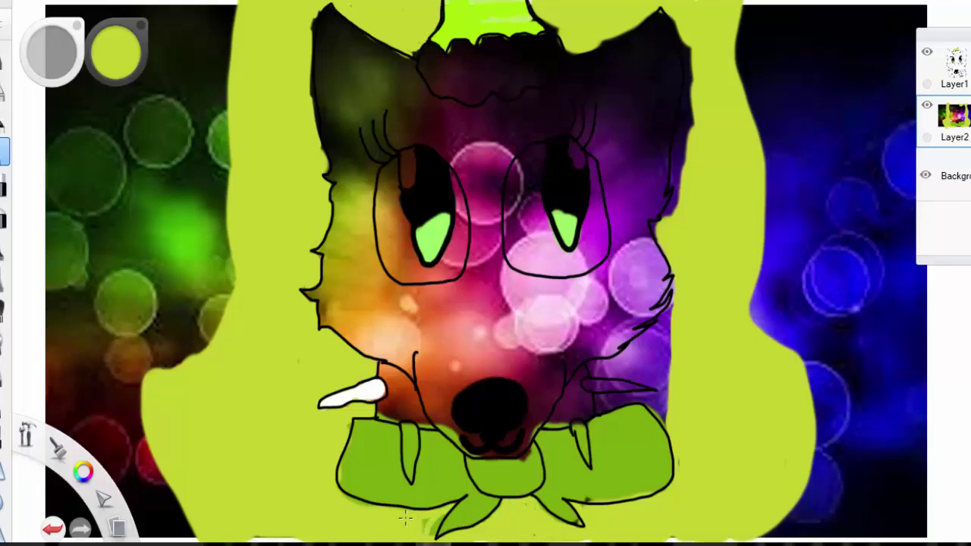
Paint the three remaining collar spikes and the highlights in both eyes white
drag(83, 472, 86, 426)
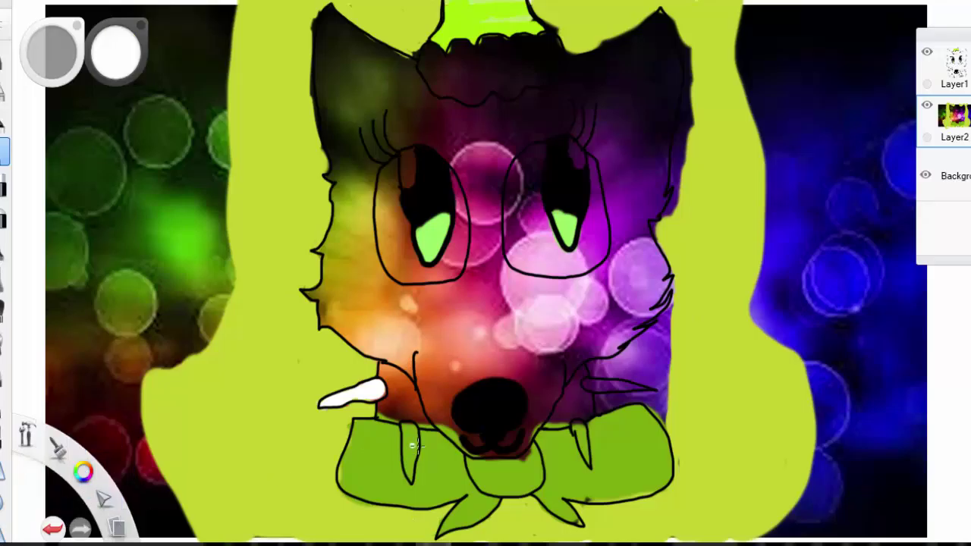
drag(410, 449, 408, 431)
drag(574, 452, 577, 427)
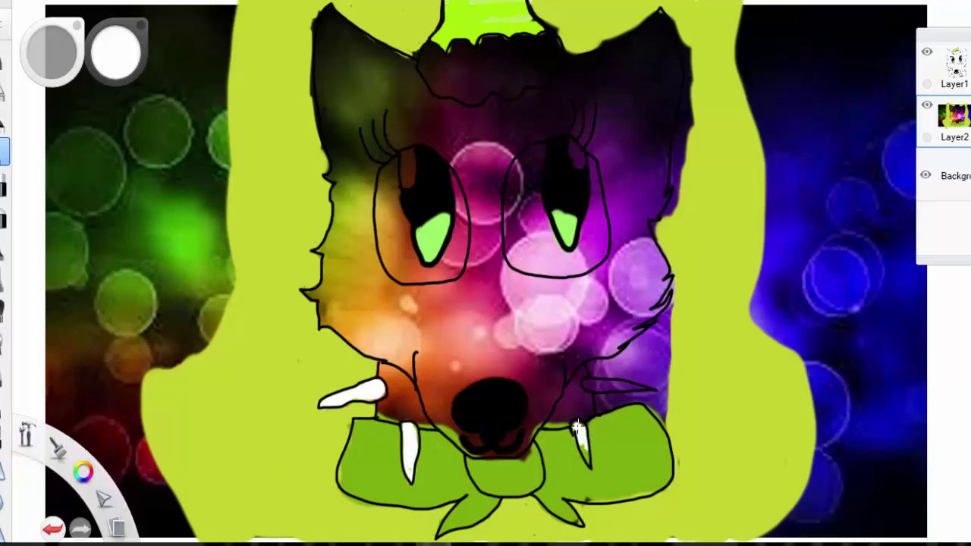
drag(590, 383, 588, 383)
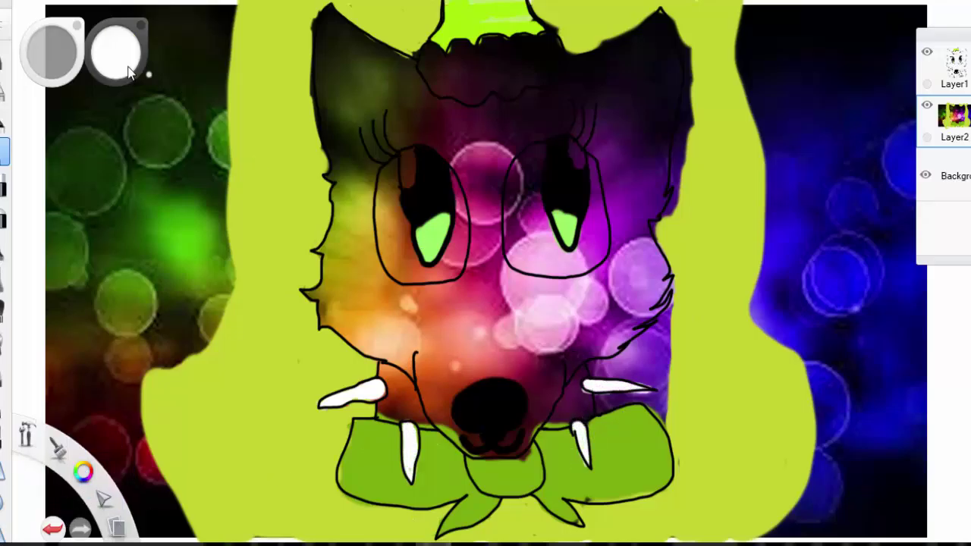
mouse_move(409, 178)
mouse_down()
mouse_move(408, 163)
mouse_move(406, 173)
mouse_up()
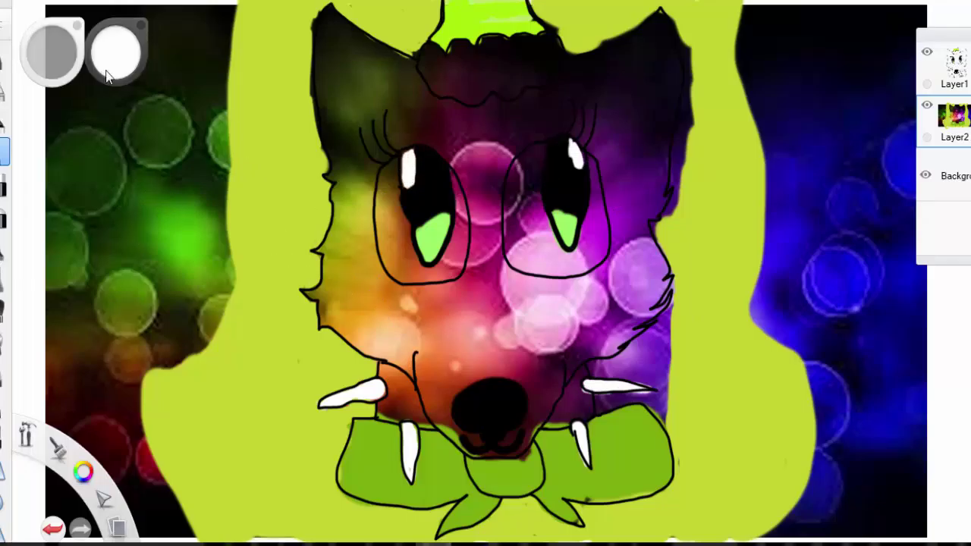
Sample the yellow-green again and refine the fill along the right edge of the wolf's head from bow to ear
drag(107, 71, 109, 117)
click(239, 129)
click(4, 28)
drag(367, 225, 374, 221)
click(562, 45)
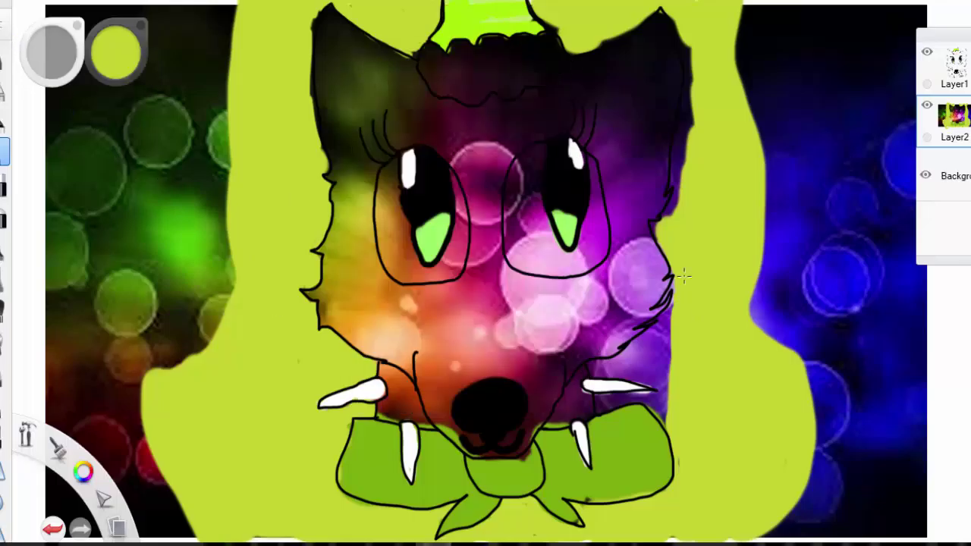
key(ctrl+z)
drag(675, 282, 678, 275)
drag(665, 429, 670, 304)
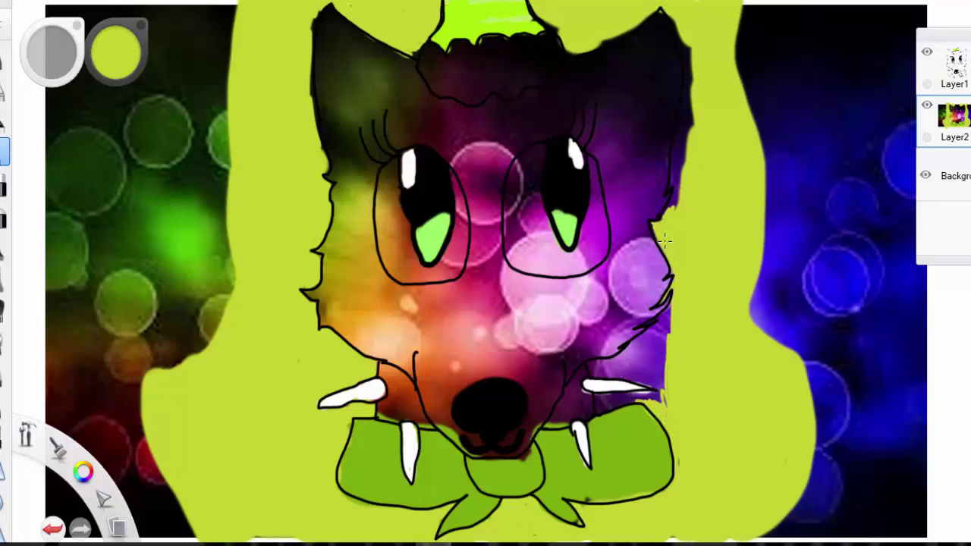
drag(666, 219, 680, 149)
mouse_move(664, 241)
mouse_down()
mouse_move(686, 107)
mouse_move(683, 157)
mouse_up()
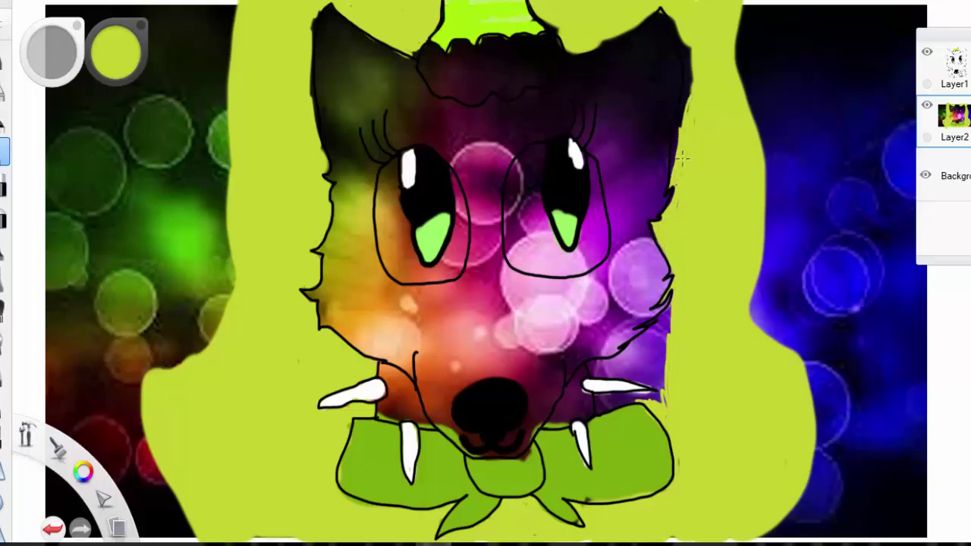
drag(689, 39, 694, 96)
drag(682, 158, 681, 158)
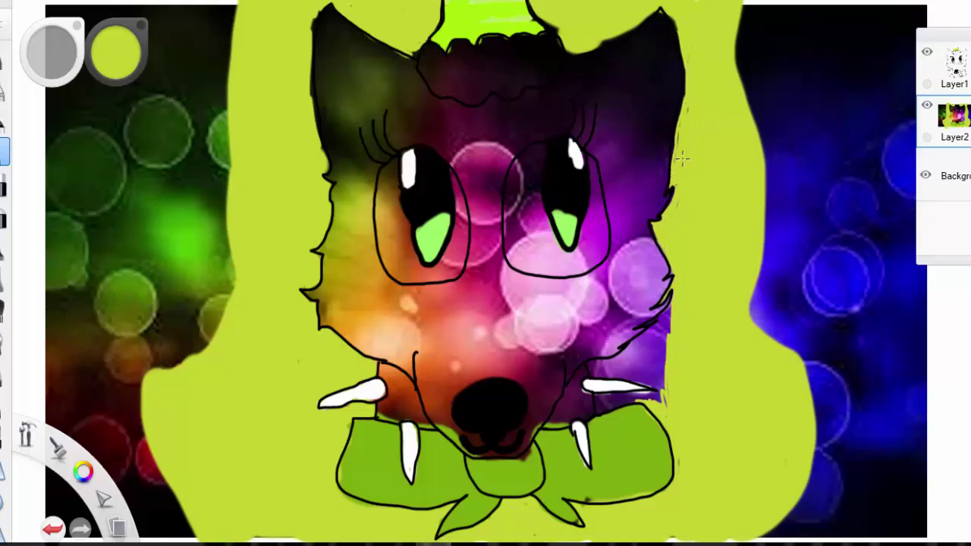
Fill the remaining gap between the right cheek and the collar spike with yellow-green on Layer2
click(940, 68)
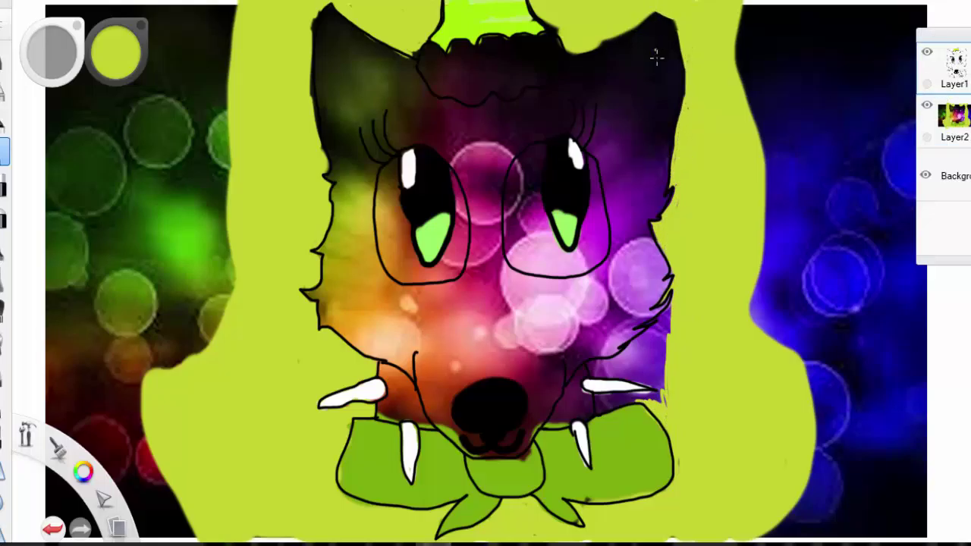
click(930, 119)
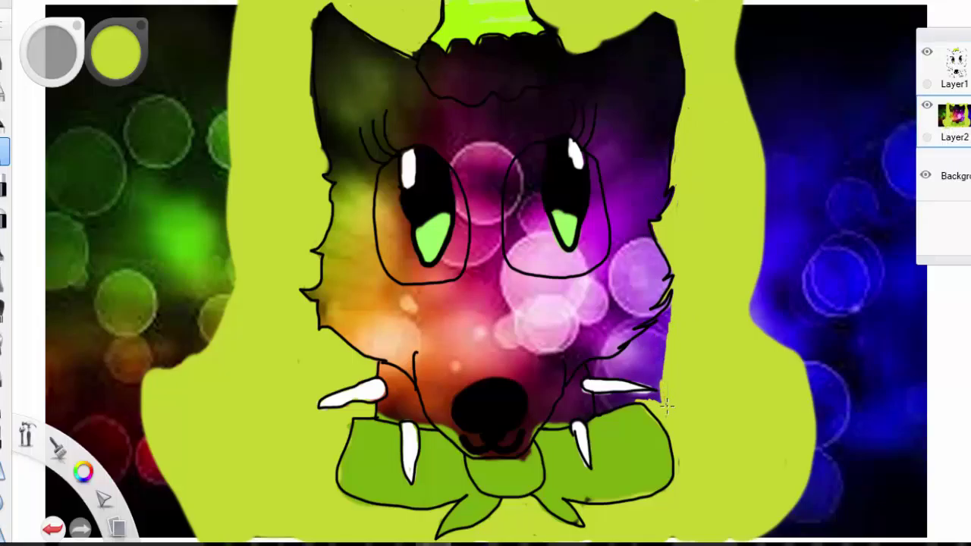
drag(666, 406, 666, 406)
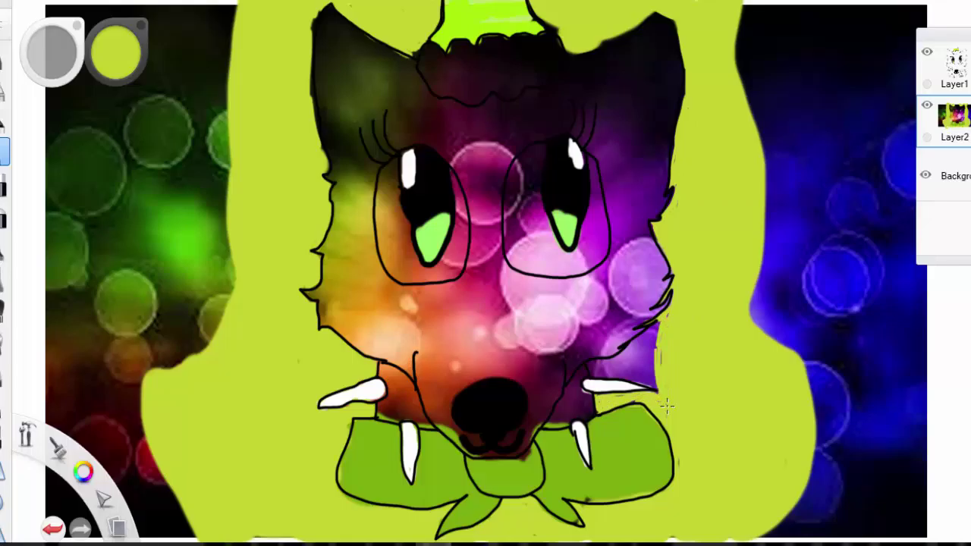
key(ctrl+z)
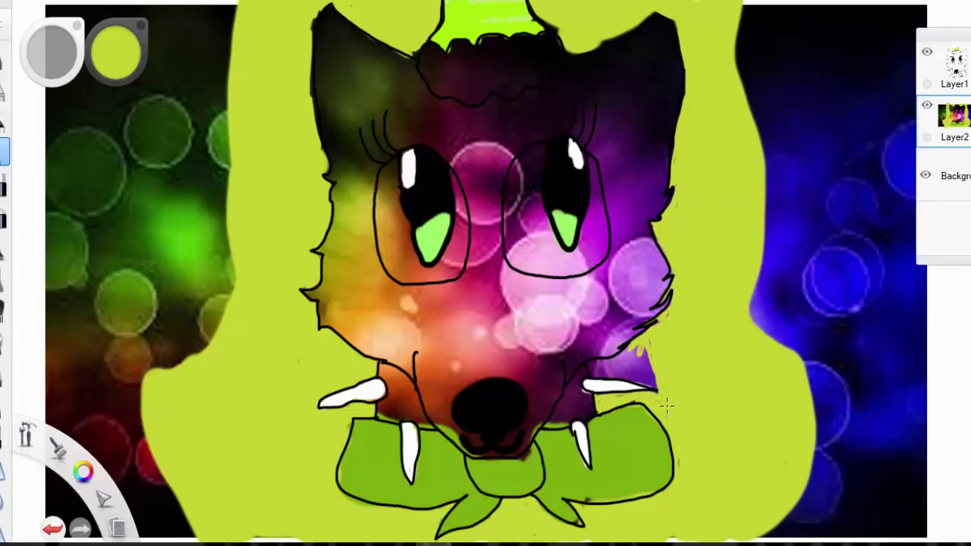
mouse_move(644, 351)
mouse_down()
mouse_move(632, 361)
mouse_move(589, 362)
mouse_up()
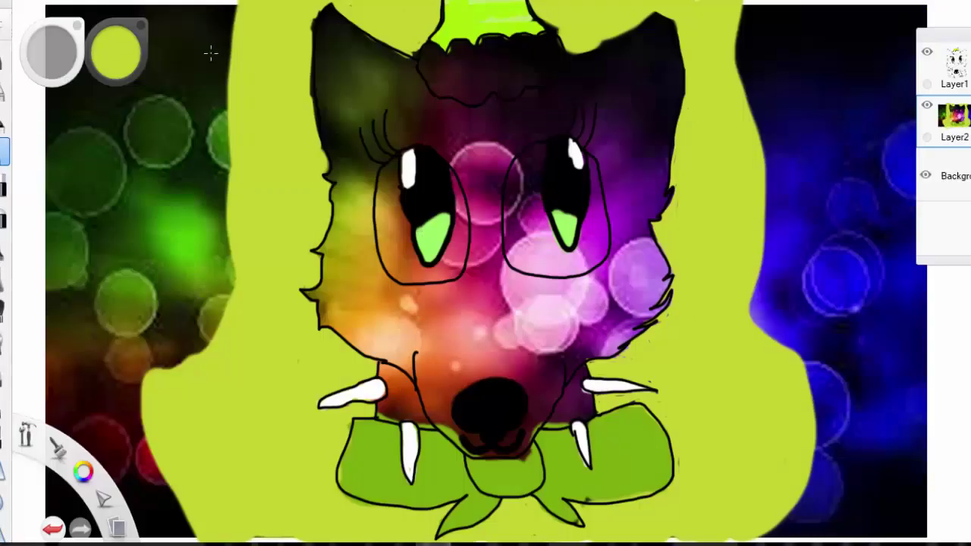
Draw short dark olive dashes on both sides of the lime headpiece, and choose a light green for the airbrush
click(114, 49)
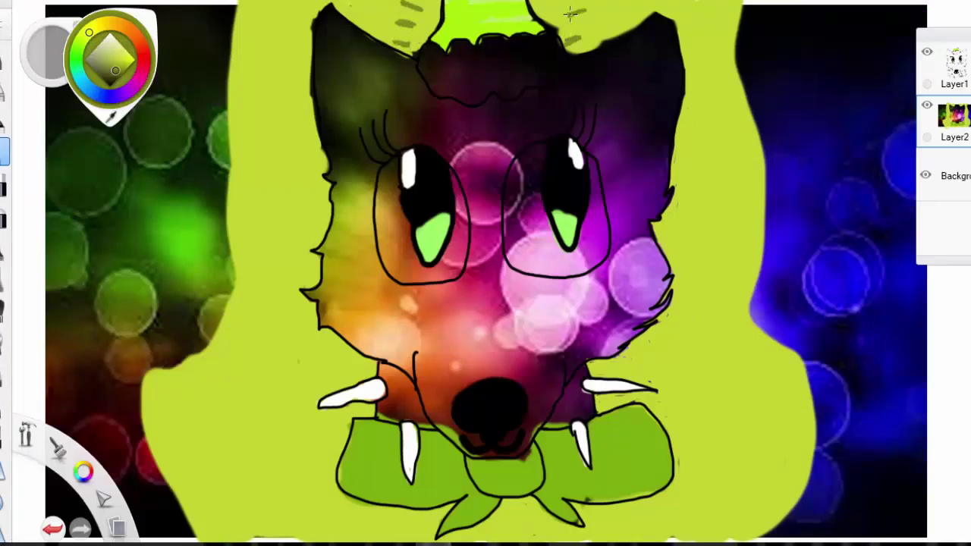
drag(120, 94, 82, 47)
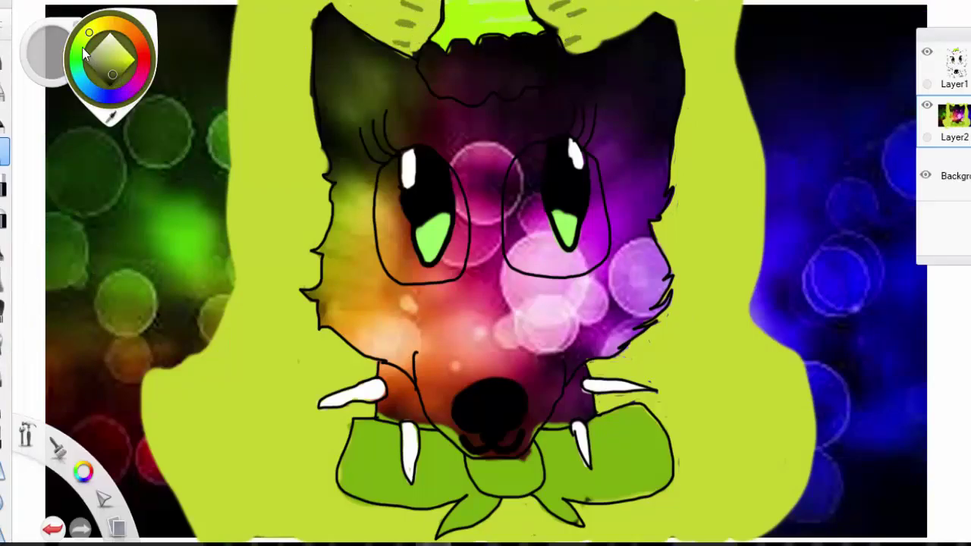
click(4, 88)
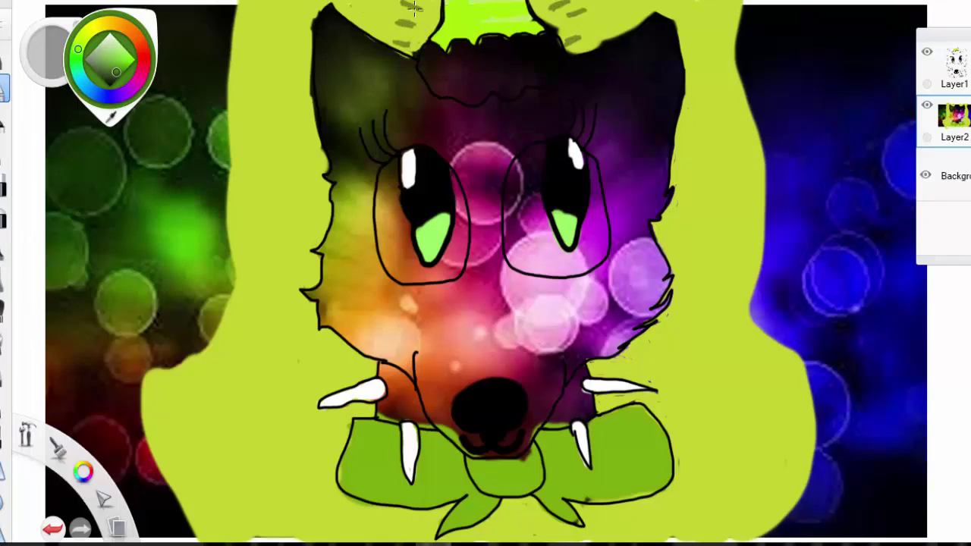
click(116, 50)
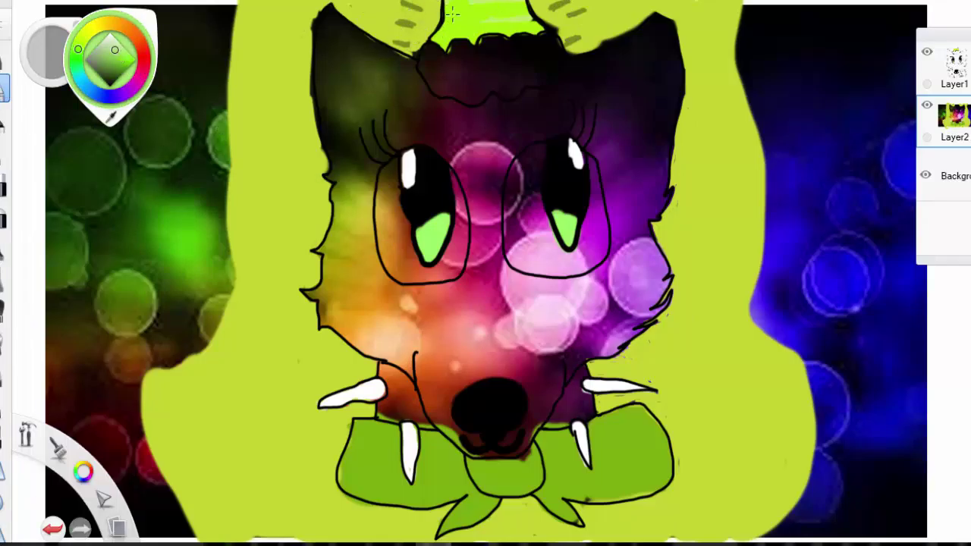
mouse_move(549, 10)
mouse_down()
mouse_move(581, 14)
mouse_move(549, 25)
mouse_up()
drag(420, 6, 398, 27)
mouse_move(493, 38)
mouse_down()
mouse_move(435, 71)
mouse_move(447, 85)
mouse_move(486, 89)
mouse_move(485, 55)
mouse_up()
click(51, 533)
click(51, 530)
click(51, 529)
Airbrush light green over the dashes on both sides of the headpiece
drag(413, 7, 402, 44)
drag(546, 8, 578, 12)
Choose a medium green, adjust the brush size and fill both visible parts of the collar
click(117, 64)
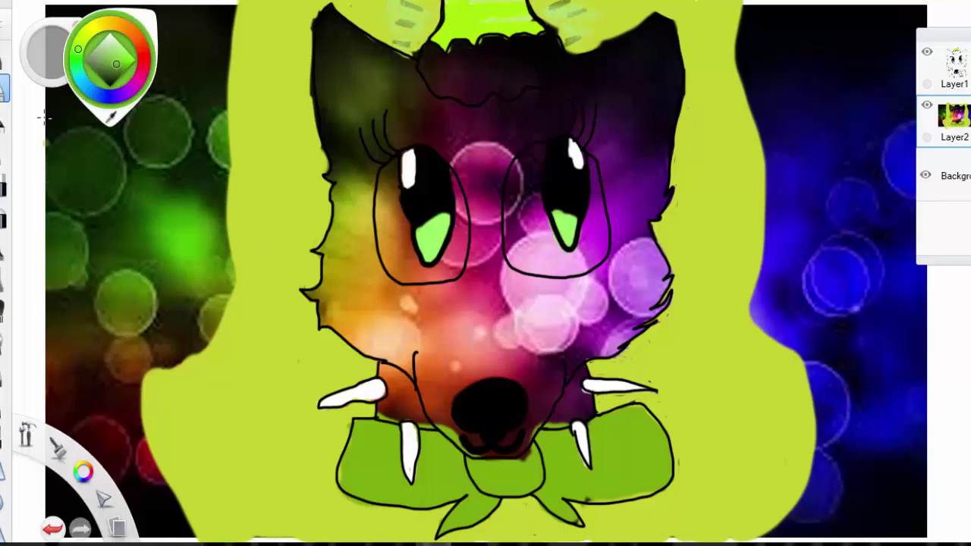
double_click(4, 152)
drag(371, 227, 381, 227)
click(561, 45)
mouse_move(384, 414)
mouse_down()
mouse_move(410, 413)
mouse_move(406, 394)
mouse_move(383, 414)
mouse_up()
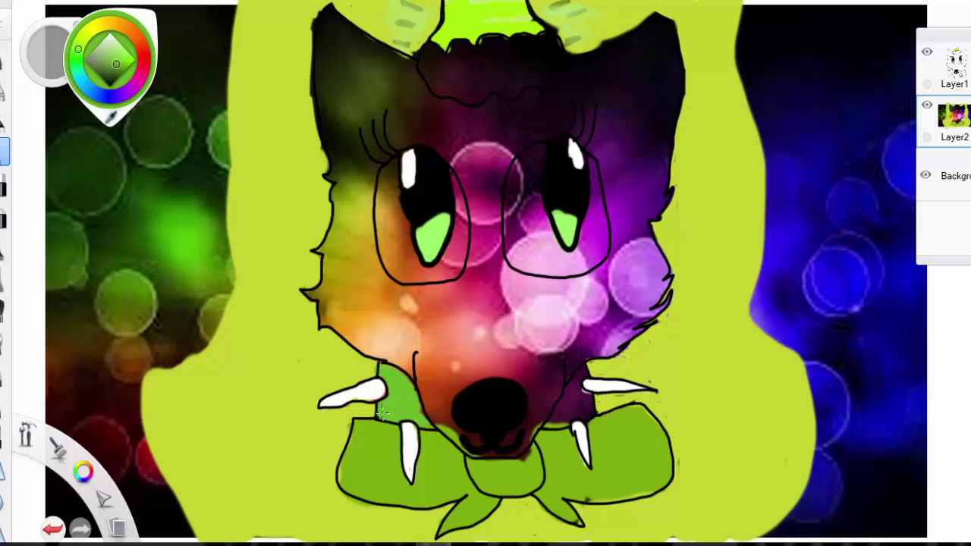
mouse_move(535, 421)
mouse_down()
mouse_move(573, 416)
mouse_move(588, 394)
mouse_move(581, 372)
mouse_move(547, 421)
mouse_up()
Choose dark grey and paint a thick outline around the inner face, from the left jaw over the forehead to the right jaw
click(103, 78)
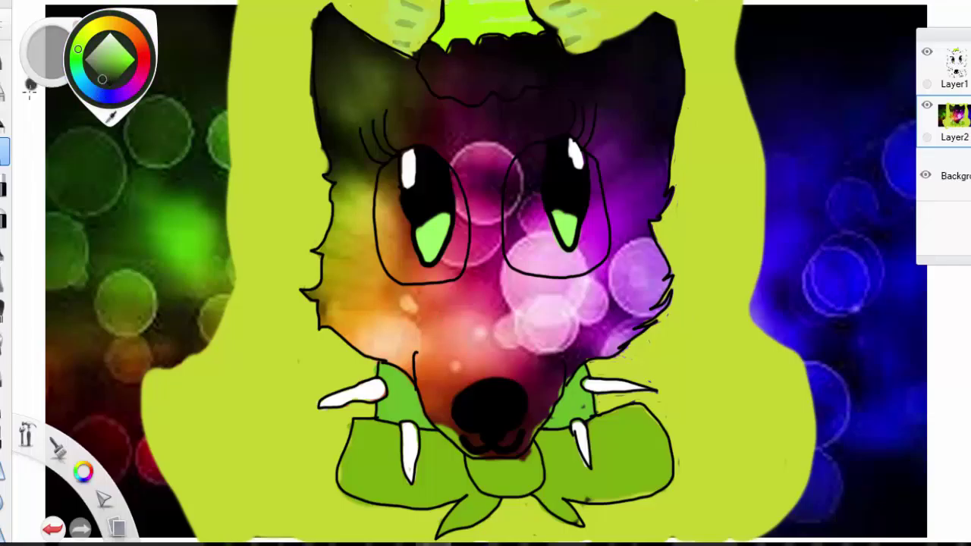
mouse_move(352, 345)
mouse_down()
mouse_move(354, 190)
mouse_move(557, 53)
mouse_move(637, 311)
mouse_move(622, 345)
mouse_up()
click(110, 115)
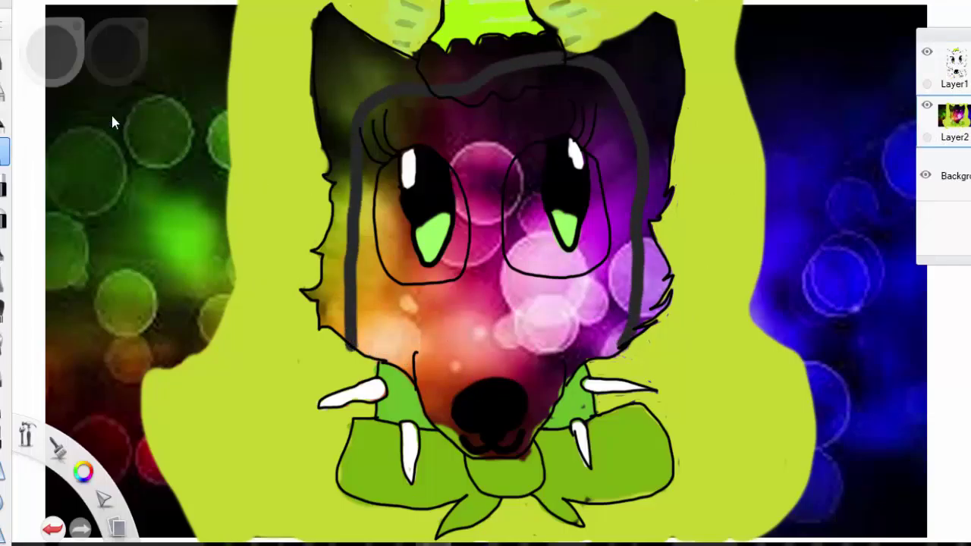
click(343, 352)
drag(342, 352, 355, 350)
click(111, 115)
click(354, 186)
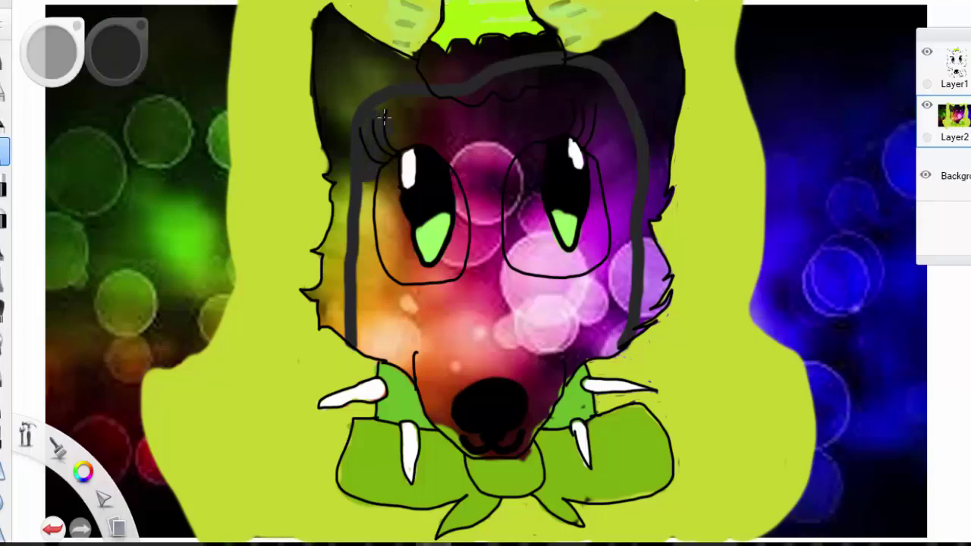
Fill the forehead, cheeks, nose bridge and muzzle with dark grey, leaving the eyes clear
mouse_move(369, 175)
mouse_down()
mouse_move(366, 312)
mouse_move(397, 322)
mouse_move(365, 348)
mouse_move(393, 345)
mouse_move(417, 368)
mouse_move(478, 455)
mouse_move(501, 360)
mouse_move(455, 375)
mouse_move(446, 413)
mouse_move(535, 341)
mouse_move(618, 335)
mouse_move(623, 117)
mouse_move(569, 121)
mouse_up()
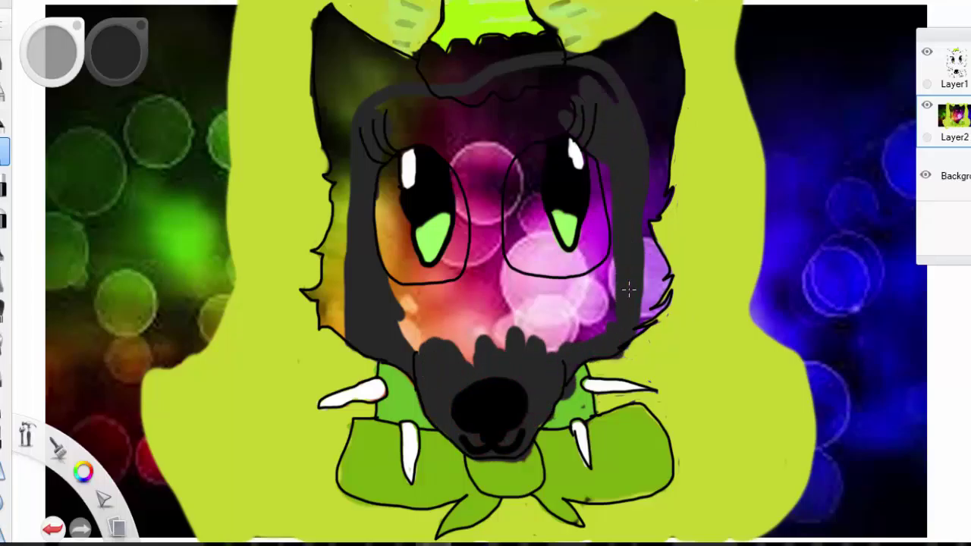
mouse_move(600, 72)
mouse_down()
mouse_move(424, 107)
mouse_move(562, 99)
mouse_move(547, 83)
mouse_up()
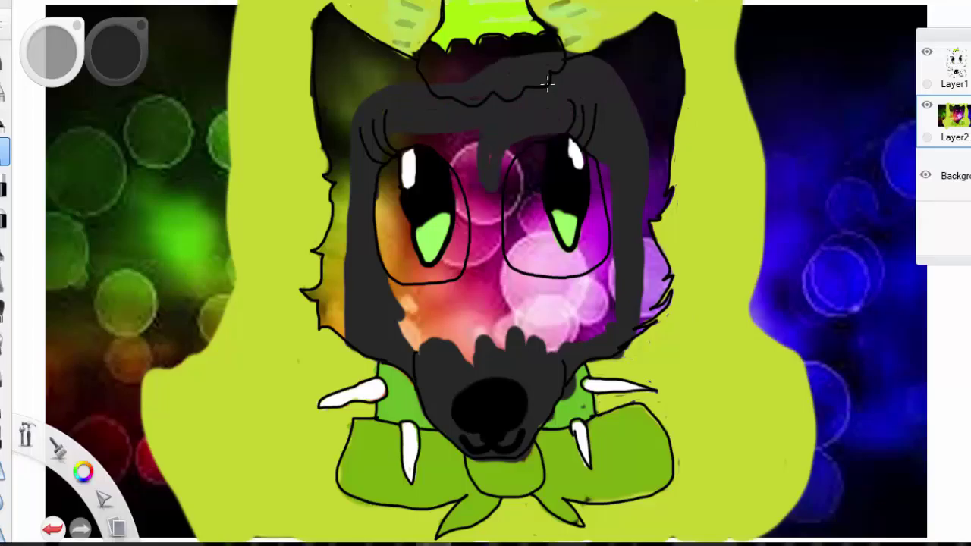
drag(479, 148, 493, 269)
mouse_move(504, 137)
mouse_down()
mouse_move(542, 163)
mouse_move(527, 292)
mouse_move(609, 199)
mouse_move(576, 326)
mouse_move(482, 281)
mouse_move(505, 330)
mouse_move(461, 261)
mouse_up()
mouse_move(474, 296)
mouse_down()
mouse_move(421, 342)
mouse_move(398, 280)
mouse_move(386, 277)
mouse_up()
Switch to white and fill the white of the left eye around the pupil
click(115, 54)
drag(83, 471, 132, 496)
mouse_move(394, 194)
mouse_down()
mouse_move(394, 242)
mouse_move(422, 278)
mouse_move(461, 227)
mouse_move(455, 173)
mouse_up()
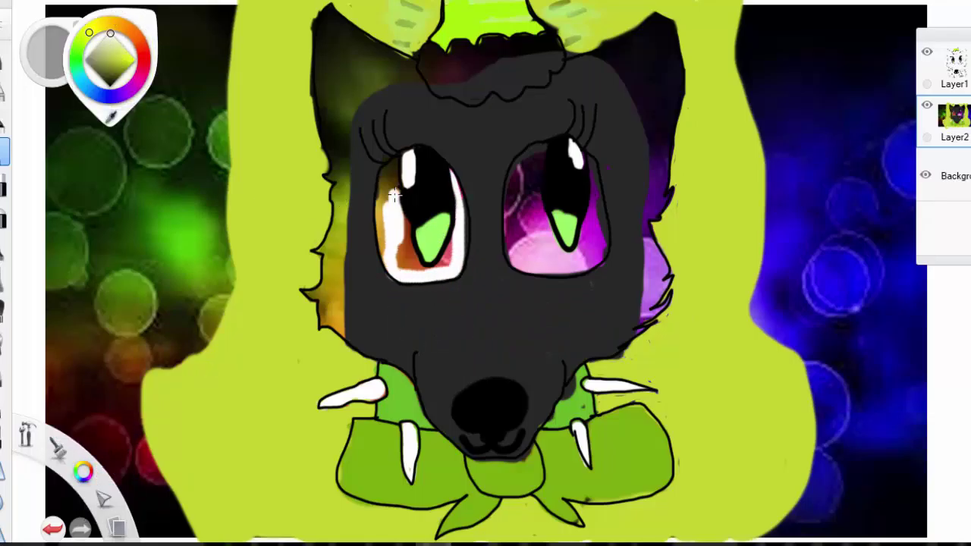
mouse_move(400, 159)
mouse_down()
mouse_move(383, 258)
mouse_move(408, 250)
mouse_move(451, 266)
mouse_up()
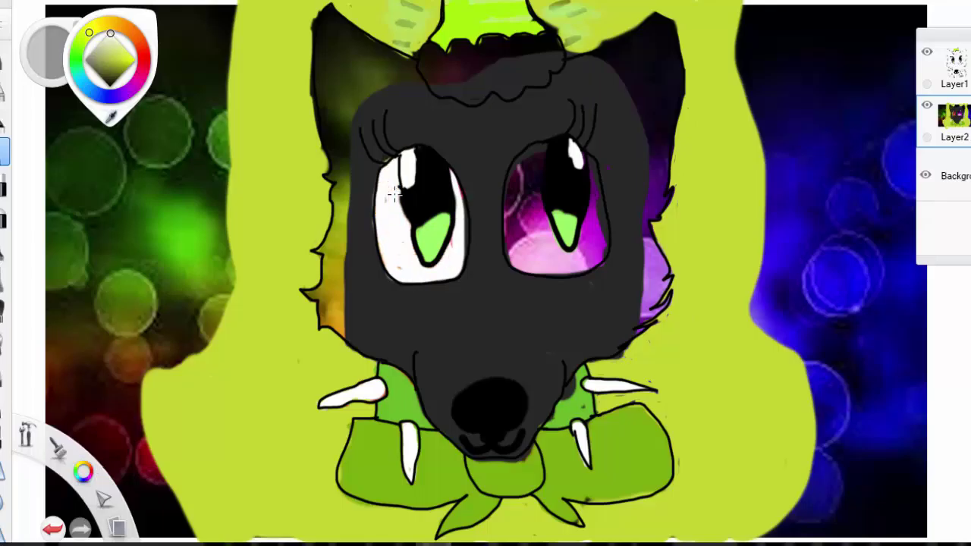
Fill the white of the right eye around the pupil, undoing strokes that stray over its outline
drag(589, 161, 609, 241)
click(54, 529)
drag(592, 183, 592, 209)
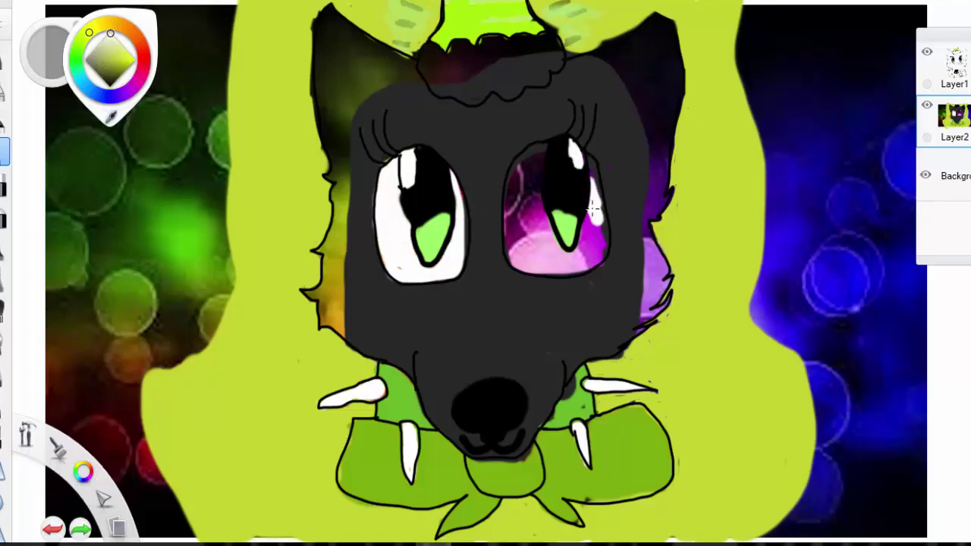
mouse_move(546, 144)
mouse_down()
mouse_move(523, 163)
mouse_move(509, 216)
mouse_up()
mouse_move(525, 170)
mouse_down()
mouse_move(507, 221)
mouse_move(513, 261)
mouse_move(560, 267)
mouse_move(611, 215)
mouse_up()
click(55, 529)
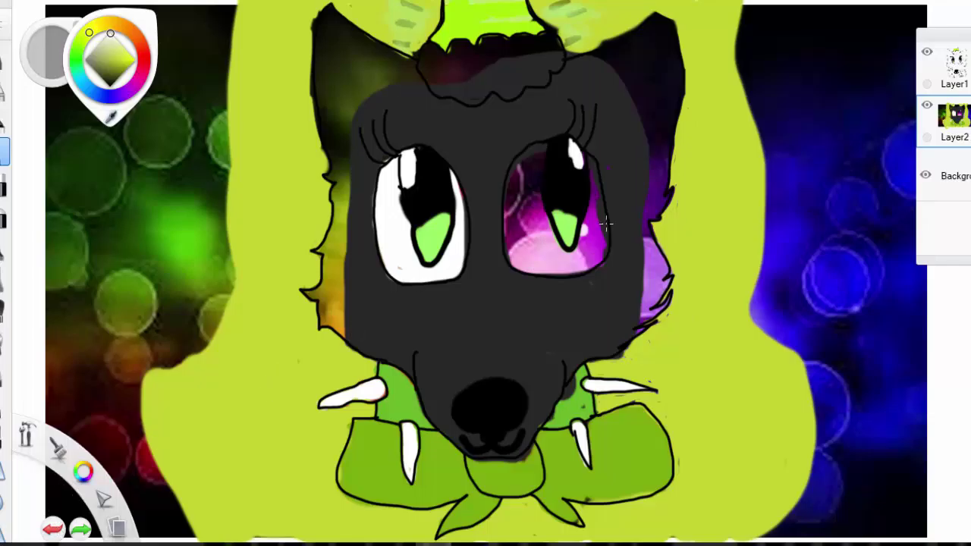
mouse_move(601, 248)
mouse_down()
mouse_move(587, 158)
mouse_move(533, 158)
mouse_move(593, 249)
mouse_move(521, 265)
mouse_move(508, 203)
mouse_move(507, 250)
mouse_up()
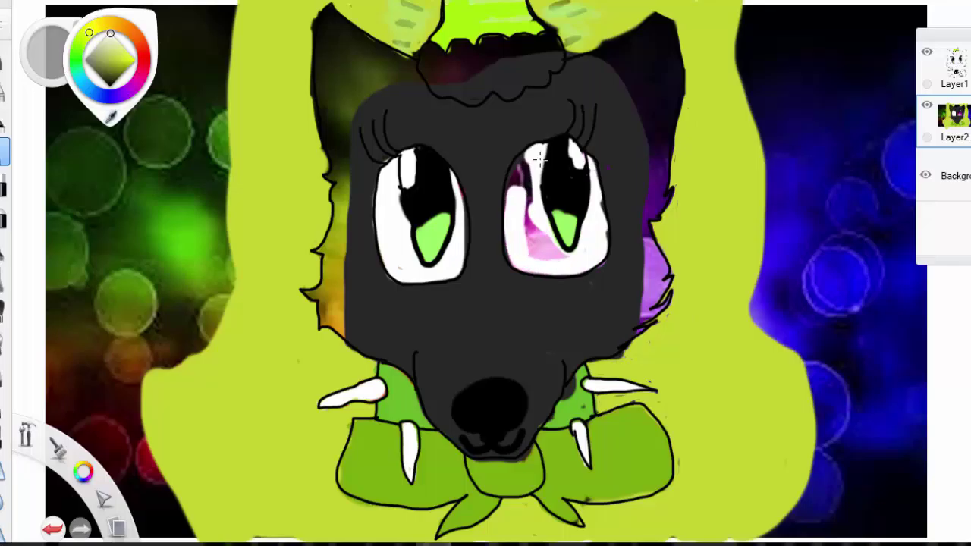
drag(529, 194, 561, 258)
drag(510, 213, 539, 157)
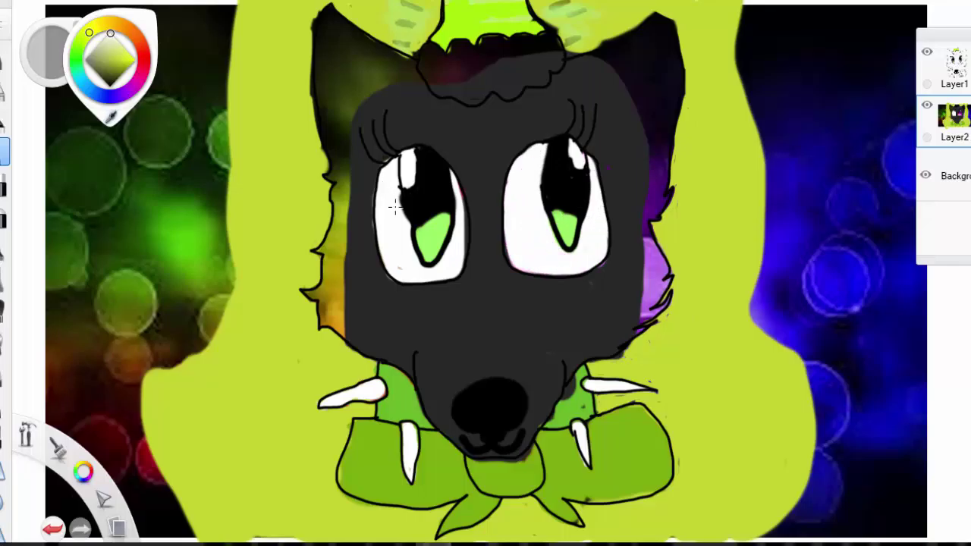
Fill the scalloped trim at the base of the headpiece with light grey
drag(84, 472, 122, 466)
mouse_move(449, 58)
mouse_down()
mouse_move(436, 67)
mouse_move(478, 77)
mouse_move(503, 59)
mouse_move(517, 79)
mouse_move(508, 89)
mouse_move(541, 72)
mouse_move(558, 47)
mouse_up()
click(50, 531)
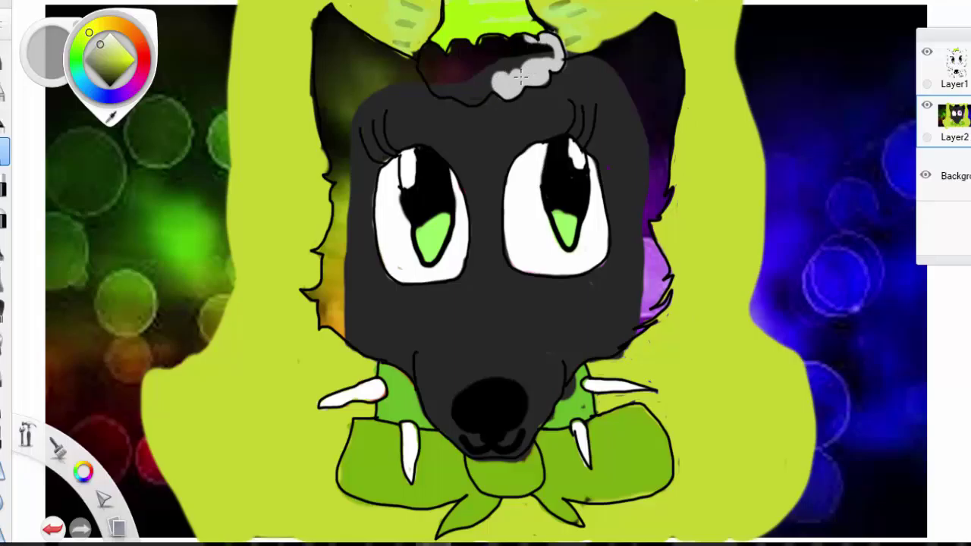
mouse_move(521, 76)
mouse_down()
mouse_move(544, 47)
mouse_move(499, 85)
mouse_up()
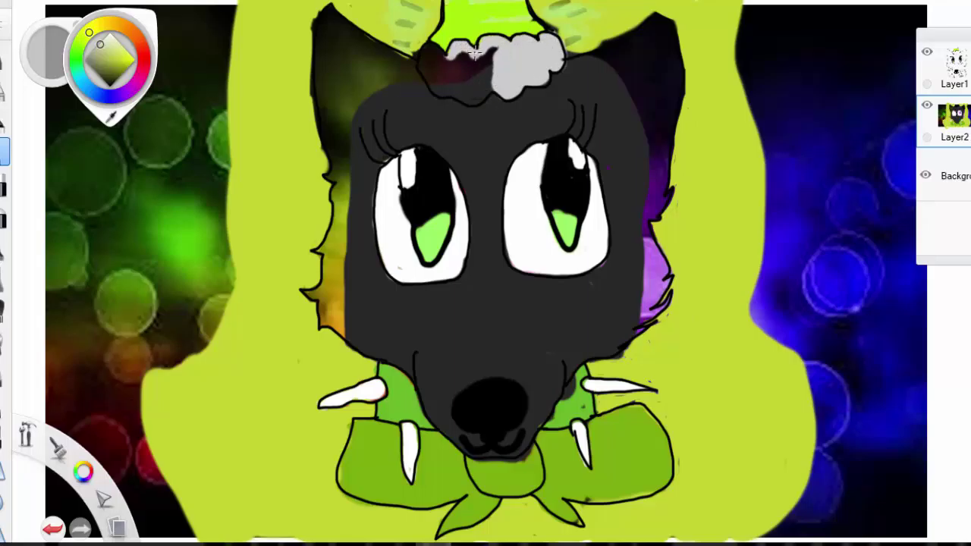
mouse_move(424, 65)
mouse_down()
mouse_move(443, 93)
mouse_move(482, 72)
mouse_move(452, 74)
mouse_move(492, 48)
mouse_move(438, 70)
mouse_move(540, 60)
mouse_move(529, 6)
mouse_up()
Choose a bright green and fill the scalloped trim of the headpiece with it
click(76, 61)
click(135, 60)
click(51, 529)
mouse_move(462, 80)
mouse_down()
mouse_move(508, 70)
mouse_move(486, 65)
mouse_move(481, 44)
mouse_up()
Choose a near-black shade with the paint brush and fill the left edge of the face and the left ear
click(4, 151)
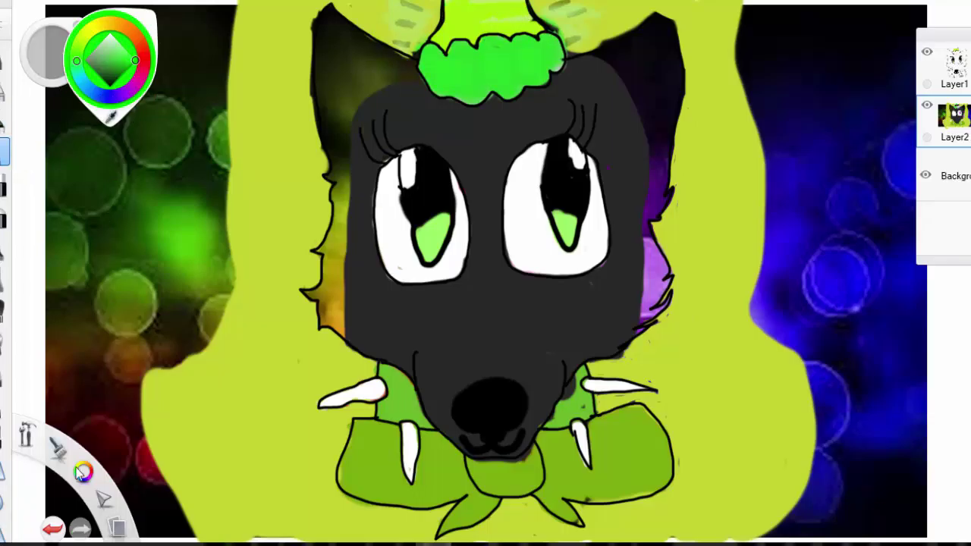
click(110, 86)
click(108, 83)
mouse_move(336, 311)
mouse_down()
mouse_move(343, 330)
mouse_move(335, 209)
mouse_move(347, 266)
mouse_up()
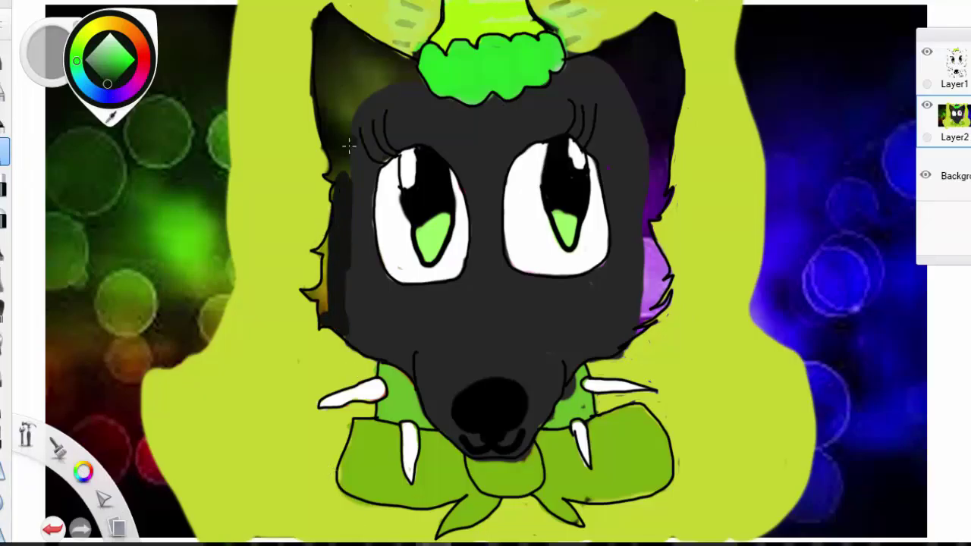
drag(349, 147, 346, 172)
mouse_move(347, 127)
mouse_down()
mouse_move(333, 86)
mouse_move(340, 118)
mouse_up()
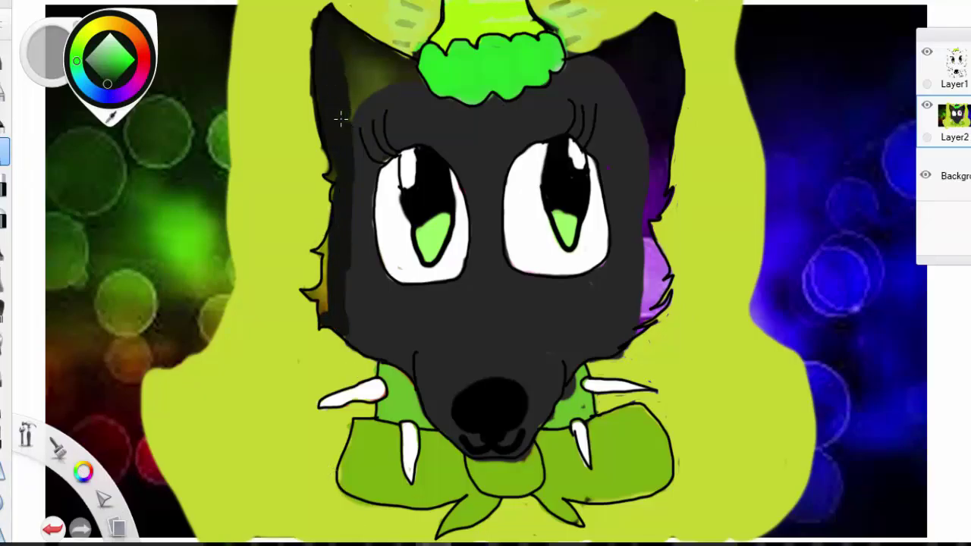
mouse_move(371, 59)
mouse_down()
mouse_move(410, 79)
mouse_move(352, 114)
mouse_move(421, 81)
mouse_up()
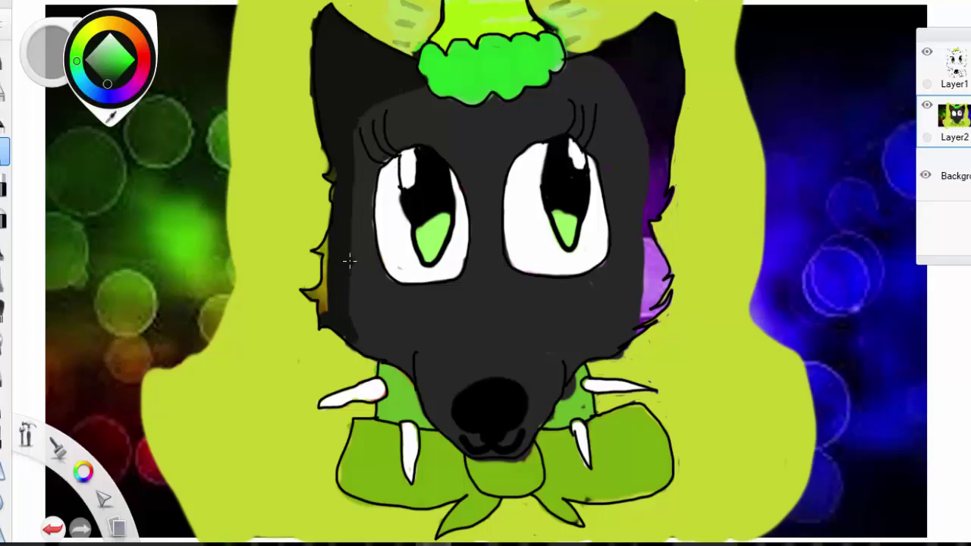
Paint the right ear and the right edge of the face near-black, redoing the stroke that goes wrong
mouse_move(570, 60)
mouse_down()
mouse_move(621, 88)
mouse_move(647, 225)
mouse_move(639, 317)
mouse_move(631, 178)
mouse_up()
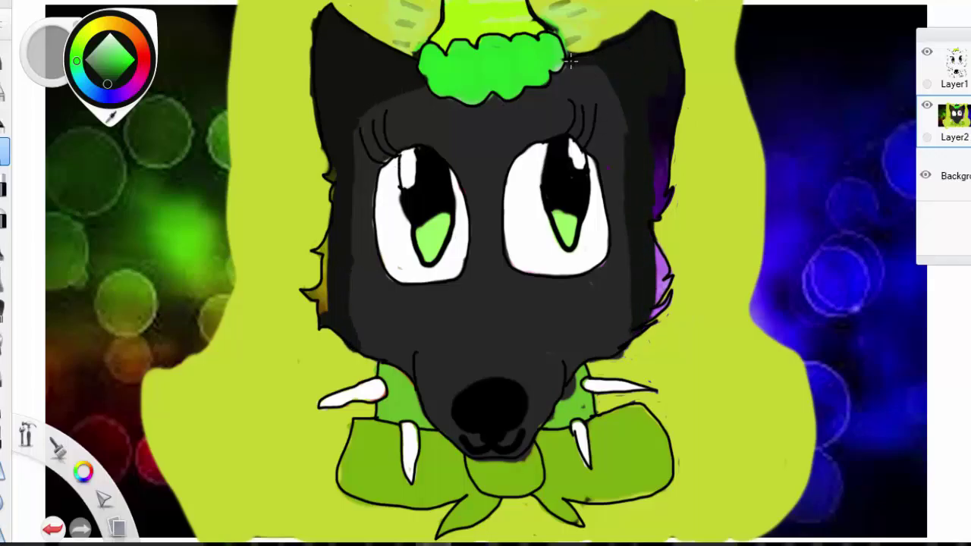
key(ctrl+z)
mouse_move(590, 57)
mouse_down()
mouse_move(614, 80)
mouse_move(643, 292)
mouse_move(653, 211)
mouse_up()
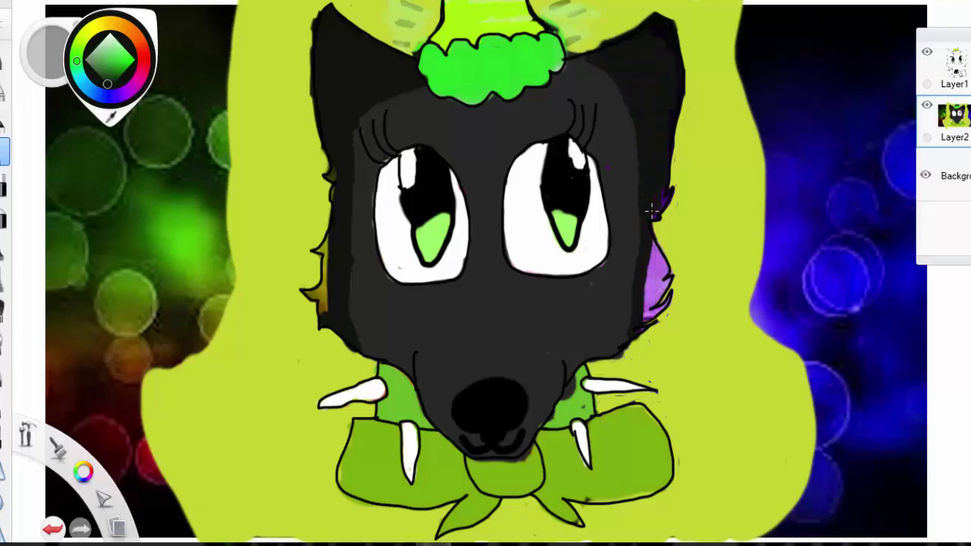
Shrink the brush, fill the fur tufts on both cheeks near-black and cover the dark smudge on the collar with green
click(46, 64)
click(369, 226)
click(562, 45)
mouse_move(654, 242)
mouse_down()
mouse_move(658, 276)
mouse_move(637, 242)
mouse_up()
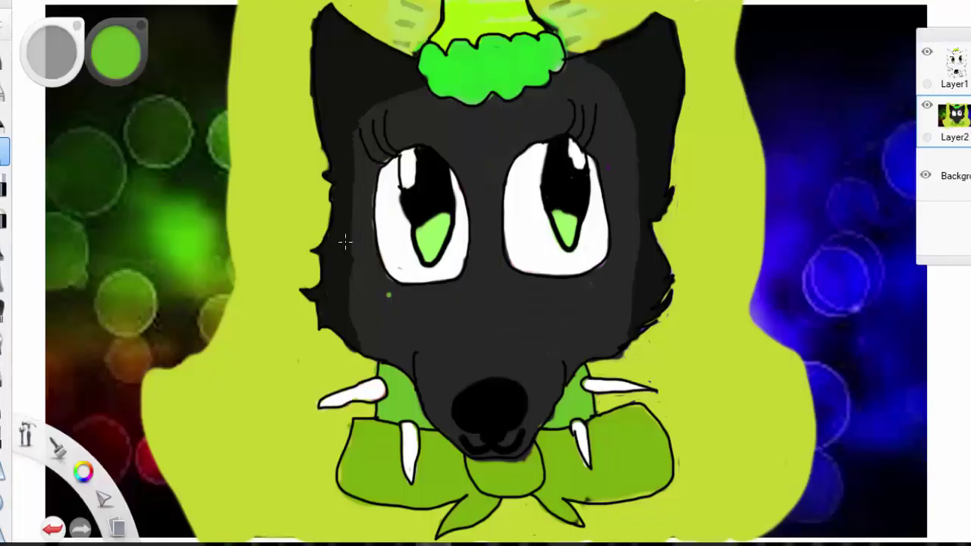
click(115, 53)
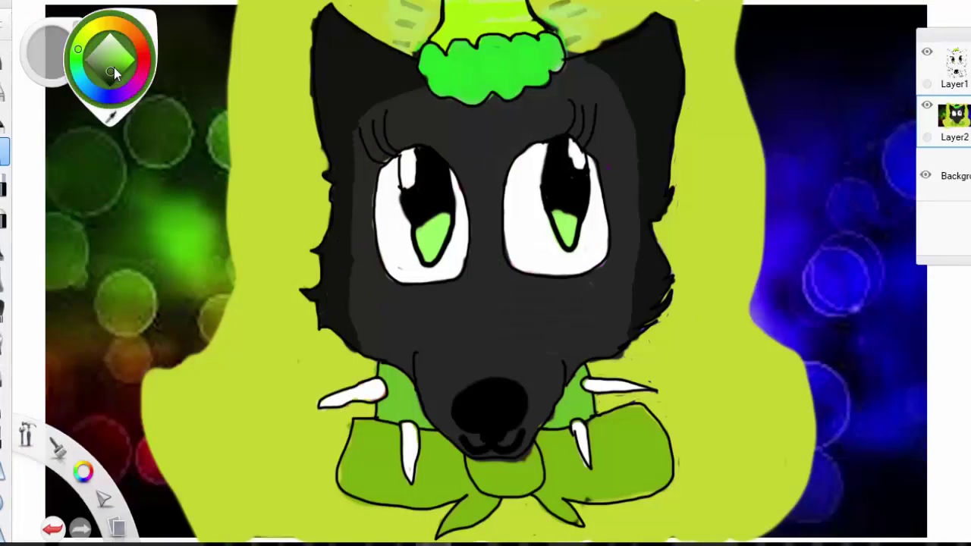
Set up a large near-black airbrush and spray soft shading over the muzzle, eyes, collar and bow
double_click(7, 241)
click(562, 46)
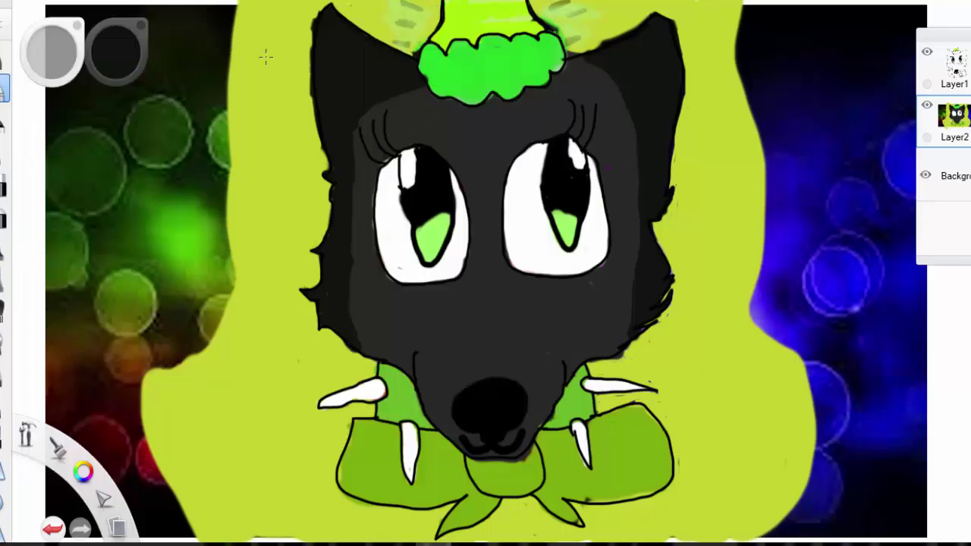
click(108, 83)
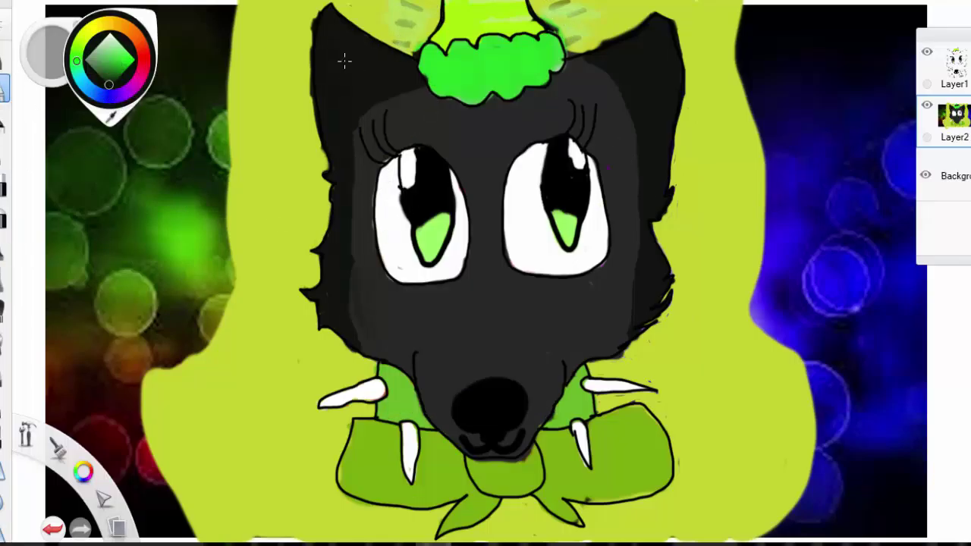
double_click(5, 88)
click(426, 226)
click(562, 46)
mouse_move(494, 299)
mouse_down()
mouse_move(416, 468)
mouse_move(357, 318)
mouse_move(412, 120)
mouse_move(619, 365)
mouse_up()
key(ctrl+z)
Enlarge the blur brush and soften the colours and background across the whole of Layer2
click(5, 501)
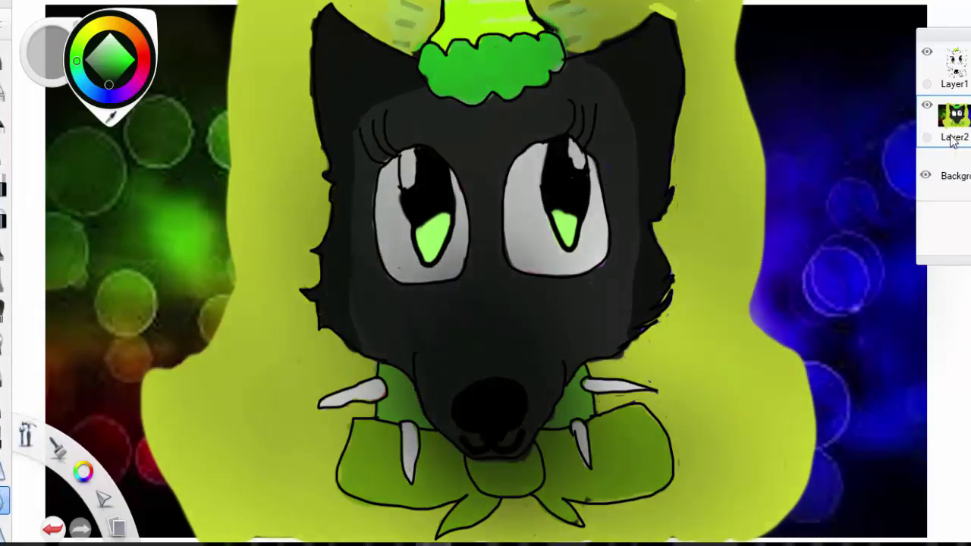
mouse_move(842, 228)
mouse_down()
mouse_move(293, 369)
mouse_move(114, 227)
mouse_up()
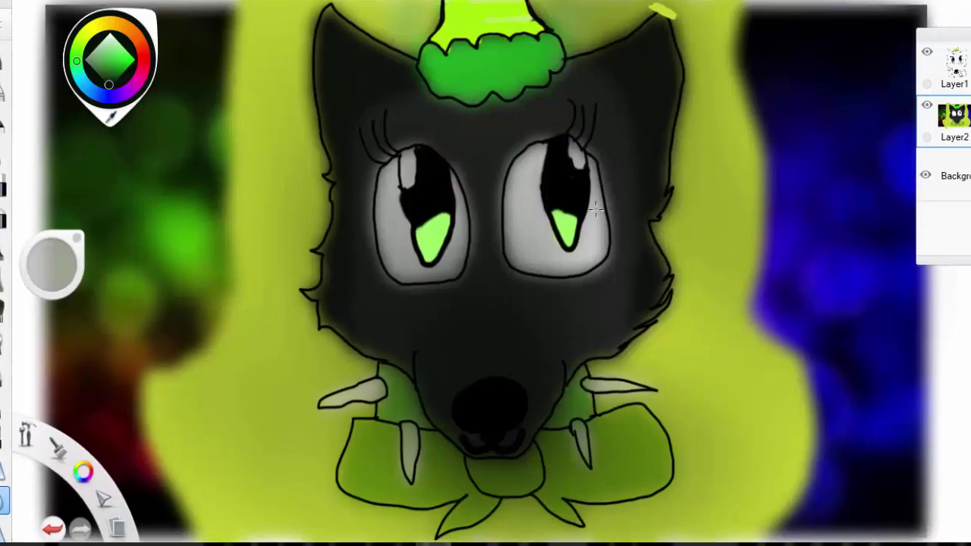
drag(47, 324, 52, 262)
Erase the stray yellow mark at the tip of the right ear on Layer1
click(957, 78)
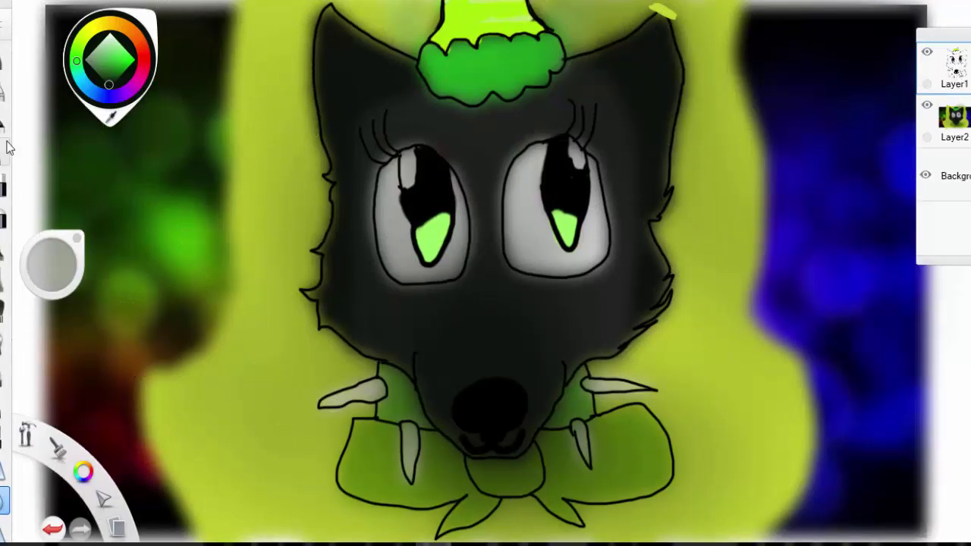
click(4, 184)
drag(671, 11, 657, 4)
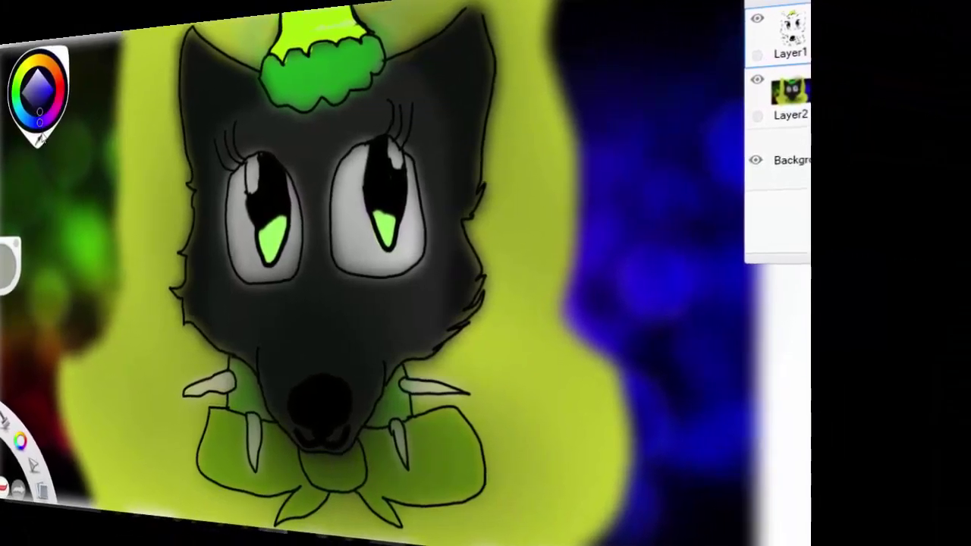